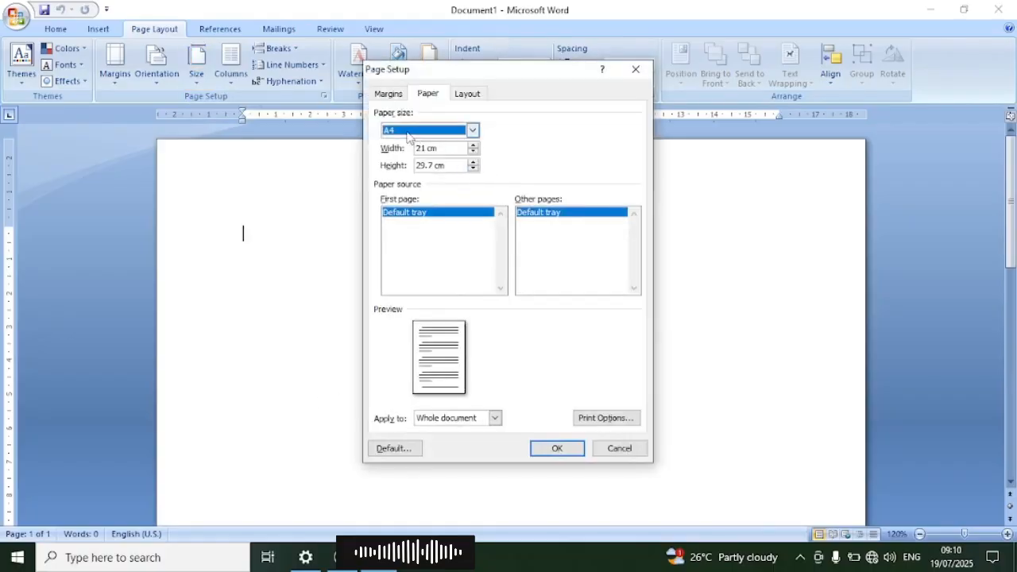
# Step: Set the paper size to A5 for the whole document
pyautogui.click(472, 129)
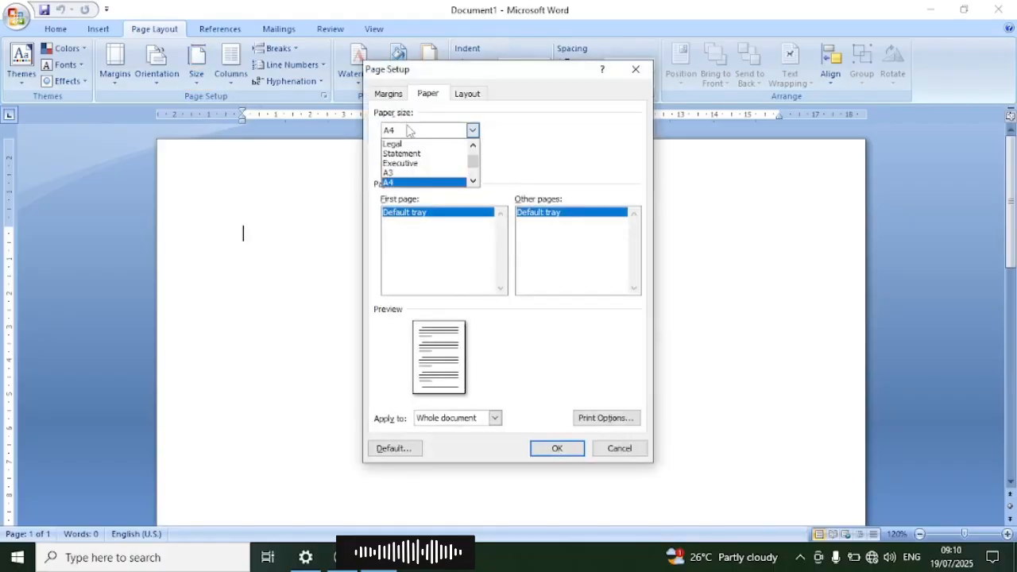
pyautogui.click(399, 173)
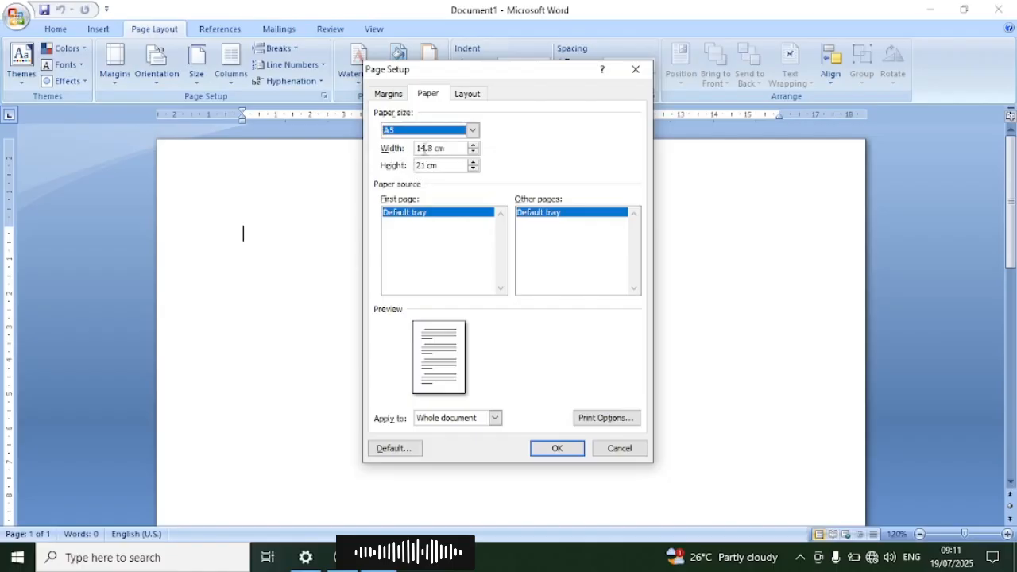
pyautogui.click(558, 449)
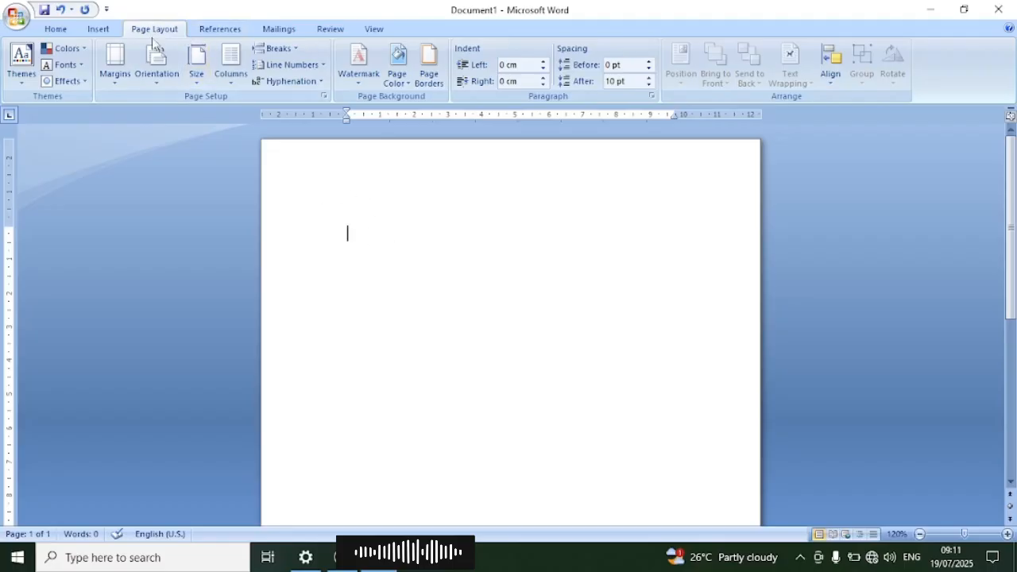
# Step: Apply custom page margins of 0.25 cm at the top and bottom and 0.35 cm on the left, and reduce the right margin
pyautogui.click(114, 76)
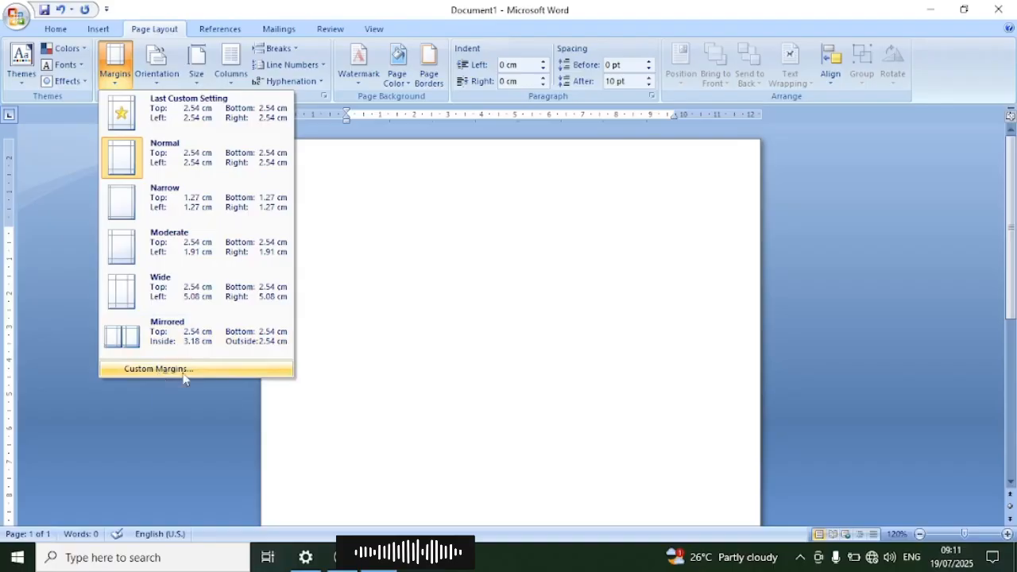
pyautogui.click(158, 370)
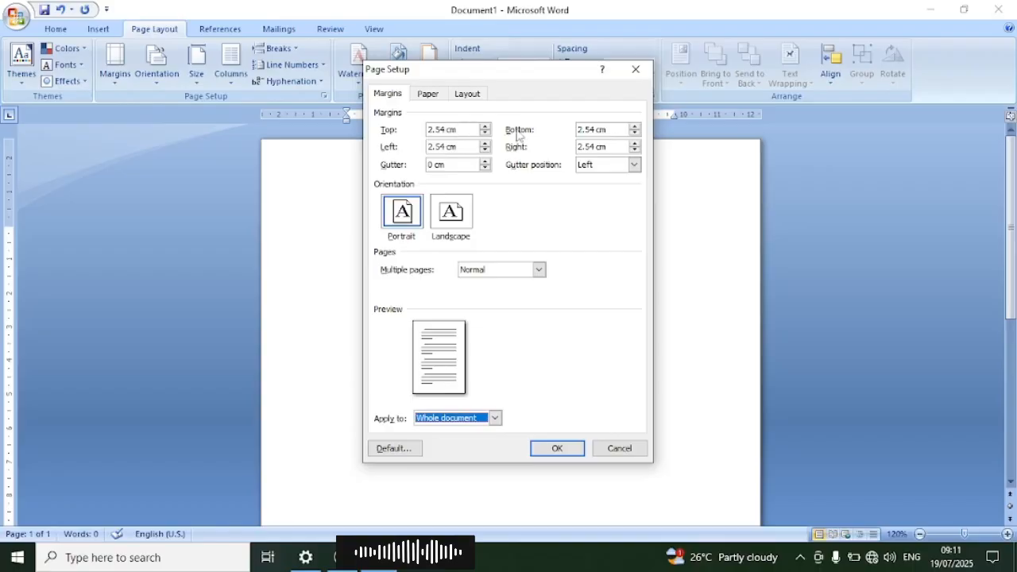
pyautogui.doubleClick(425, 130)
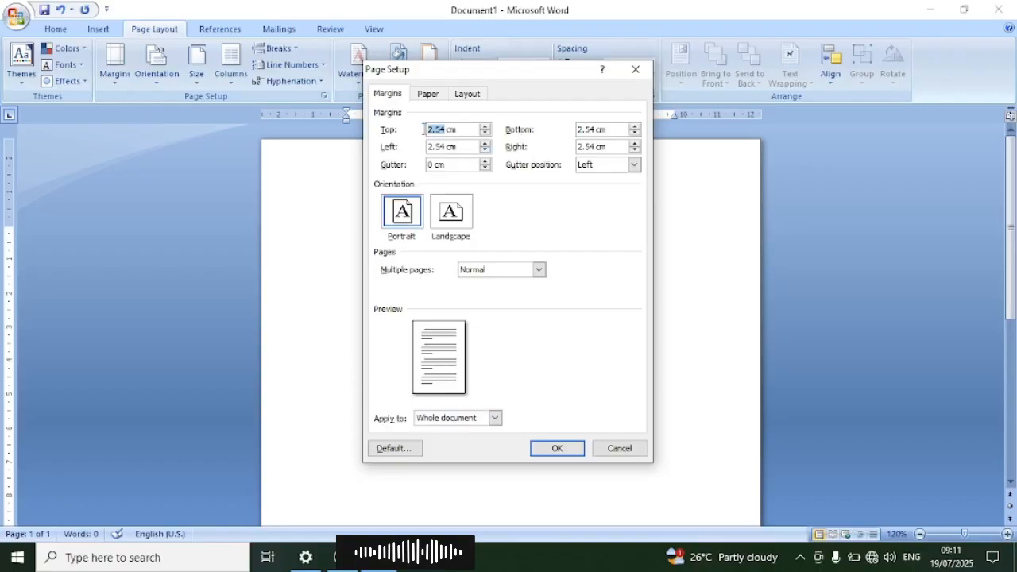
pyautogui.write('0.')
pyautogui.doubleClick(593, 130)
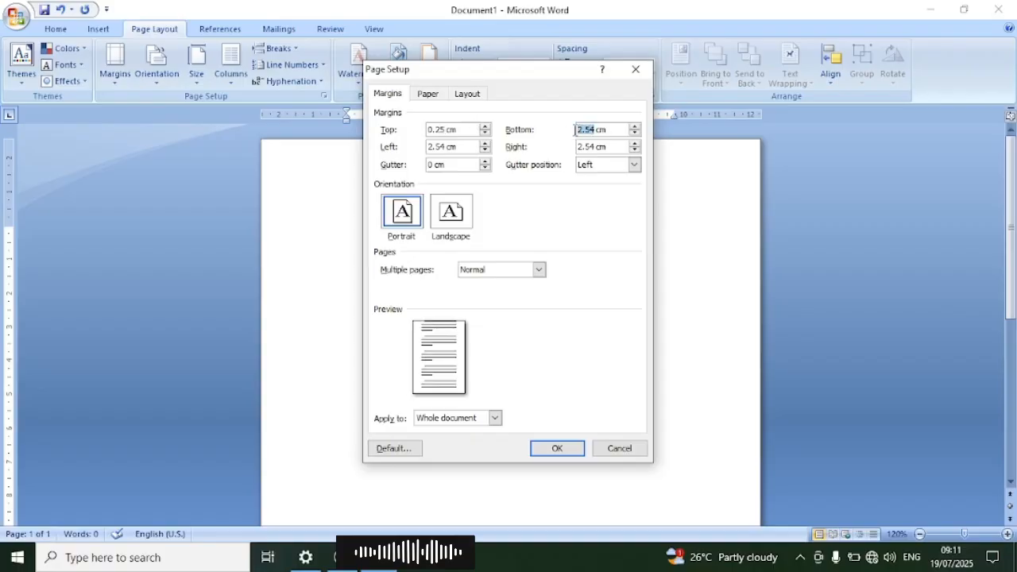
pyautogui.write('0.')
pyautogui.doubleClick(446, 147)
pyautogui.write('0.35')
pyautogui.doubleClick(592, 147)
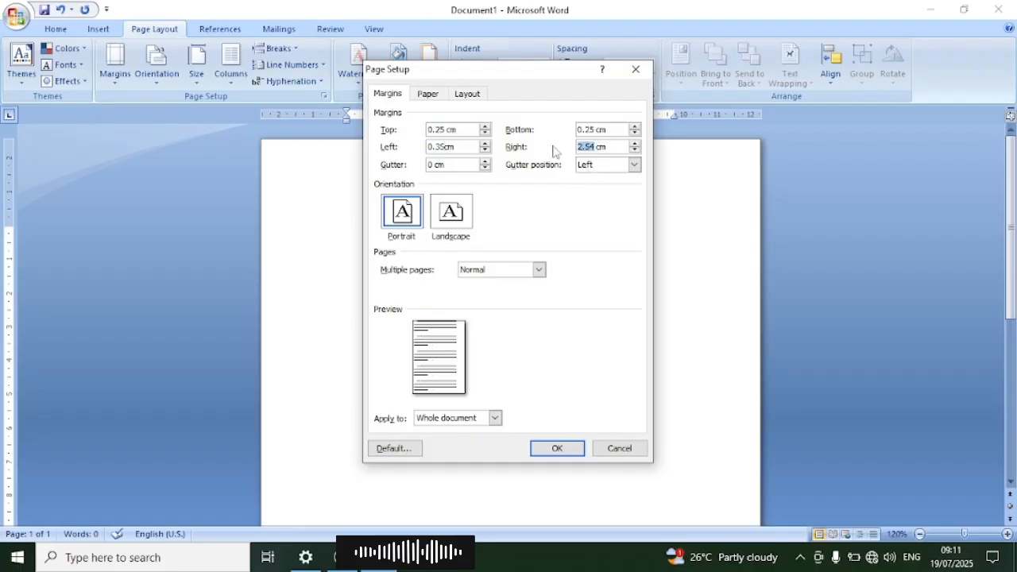
pyautogui.write('0')
pyautogui.click(556, 450)
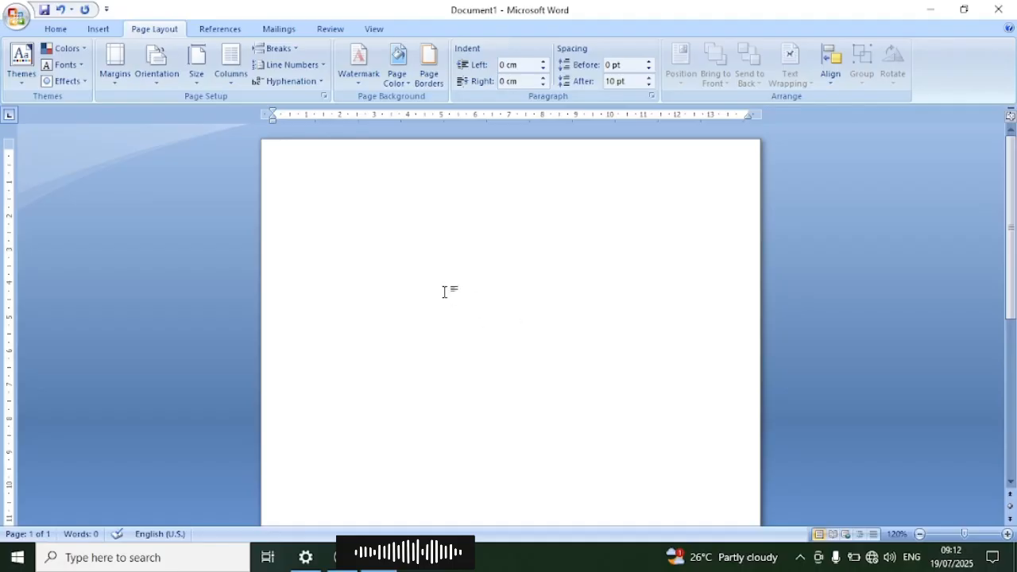
# Step: Insert a table with 5 columns and 9 rows at the top of the page
pyautogui.click(99, 29)
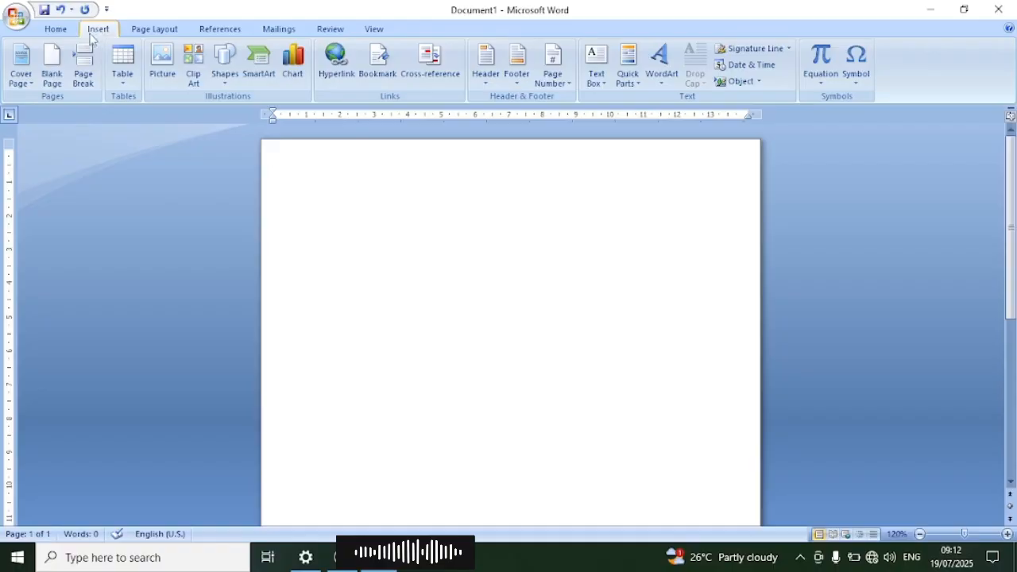
pyautogui.click(124, 89)
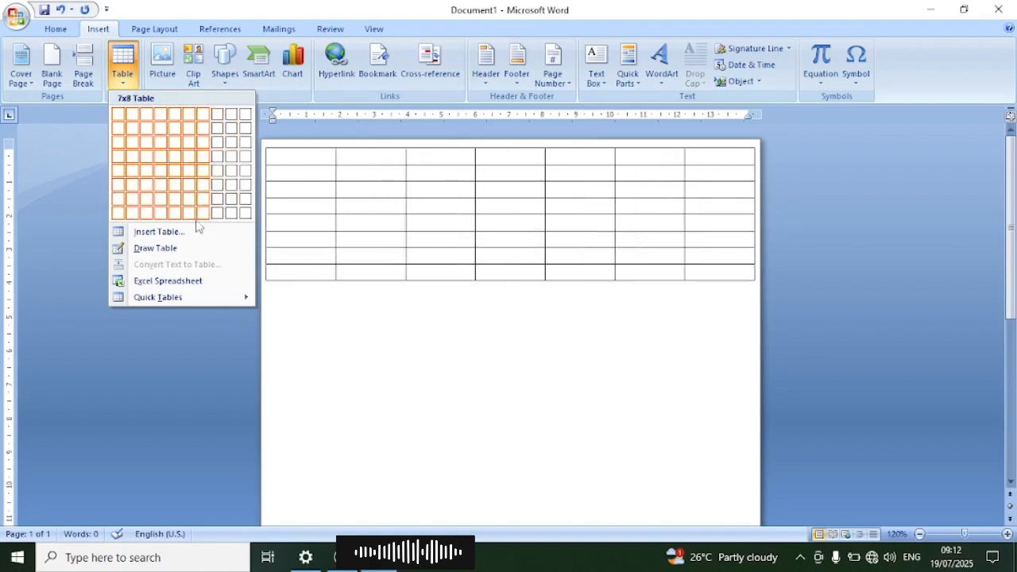
pyautogui.click(156, 233)
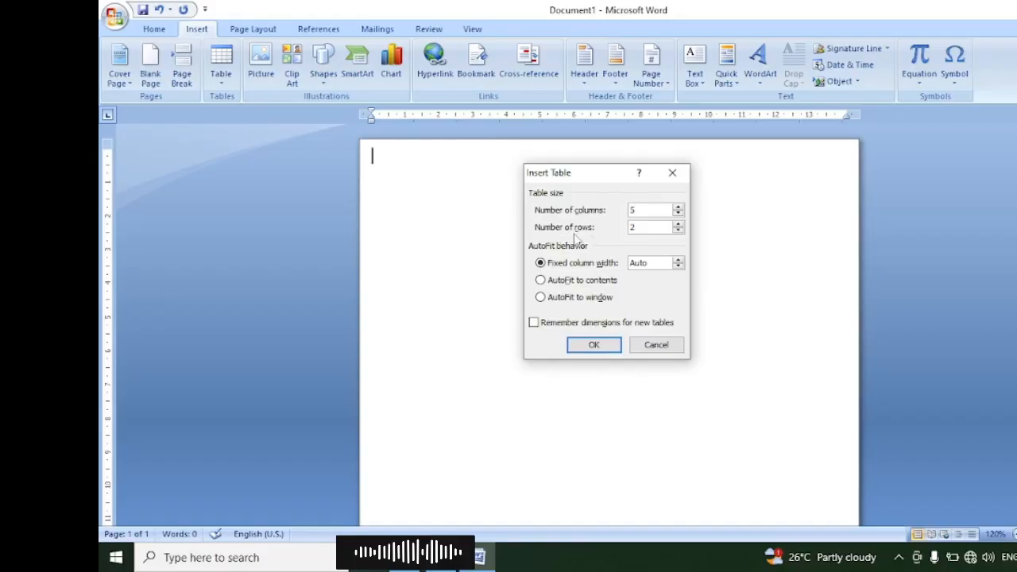
pyautogui.moveTo(641, 228); pyautogui.dragTo(607, 229)
pyautogui.write('9')
pyautogui.click(607, 347)
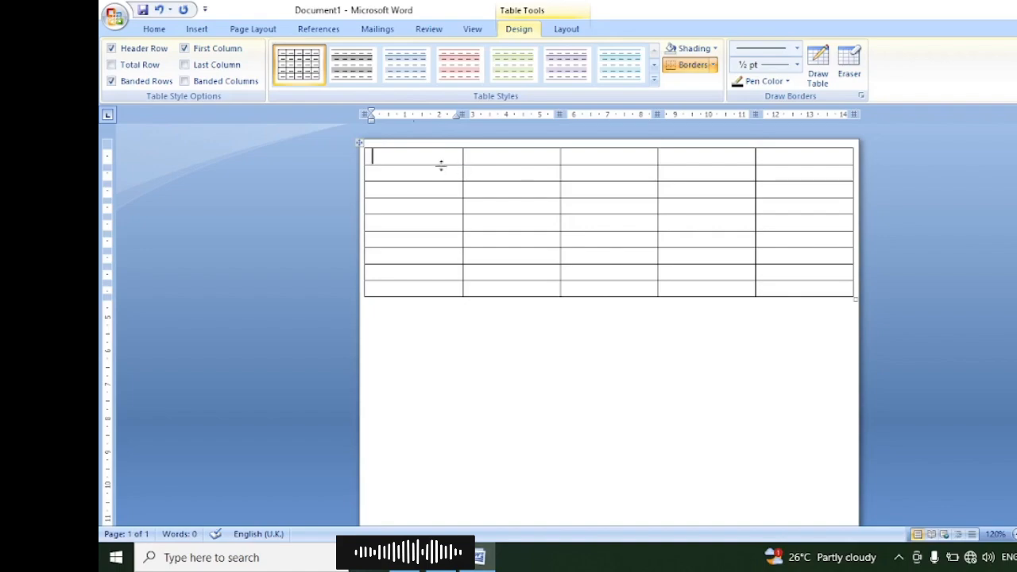
# Step: Merge all cells in the table's first row and increase that row's height to about 5 cm
pyautogui.moveTo(413, 158); pyautogui.dragTo(790, 163)
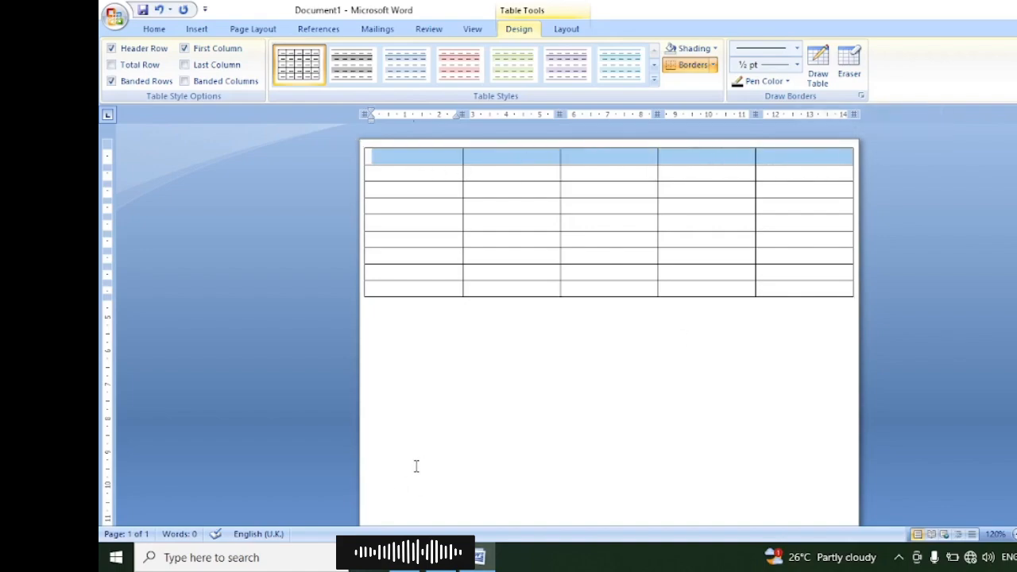
pyautogui.rightClick(601, 160)
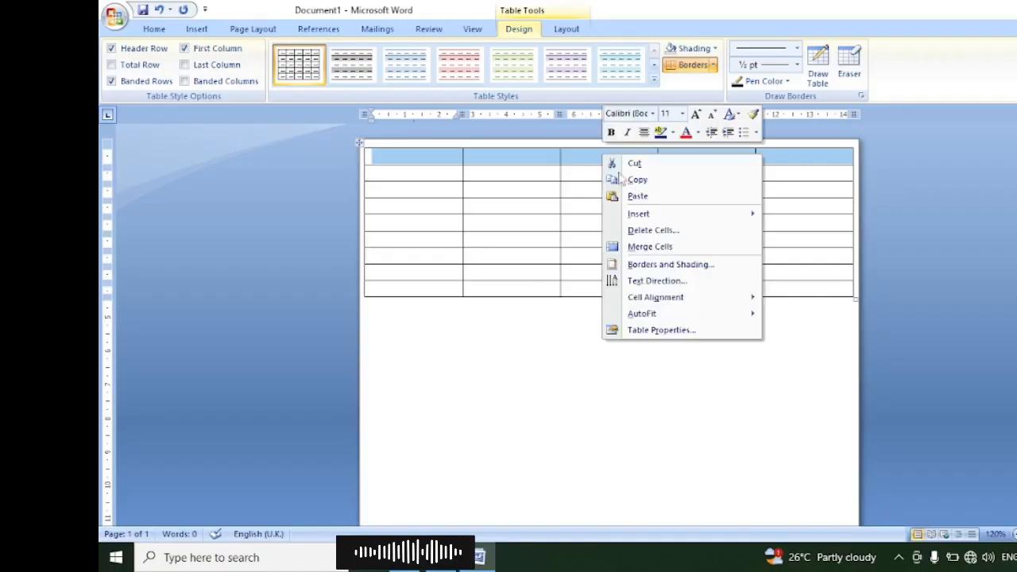
pyautogui.click(660, 248)
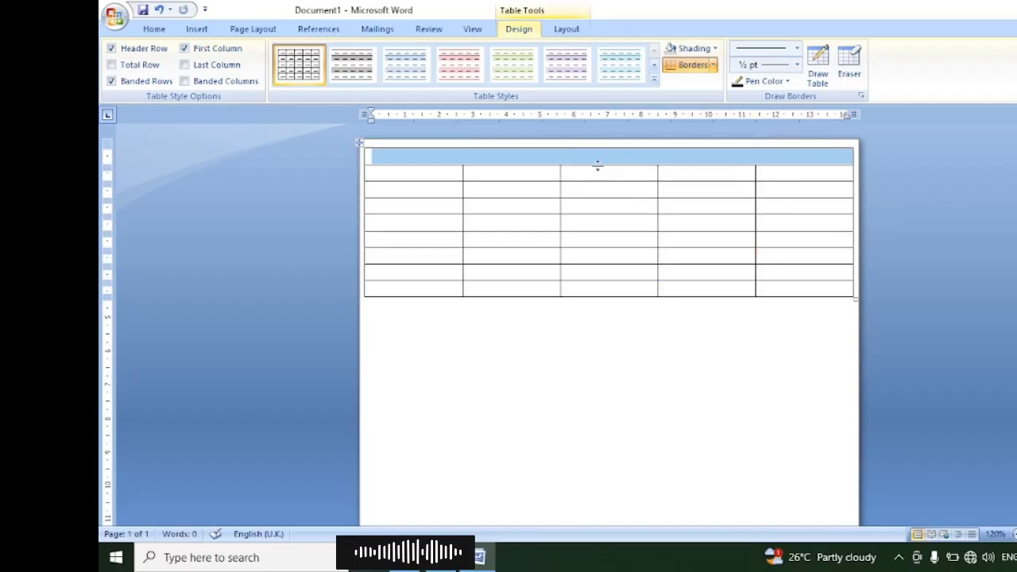
pyautogui.moveTo(598, 165); pyautogui.dragTo(603, 317)
# Step: Enter the title "SMART SOLUTIONS" on the second line of the merged header cell
pyautogui.click(601, 238)
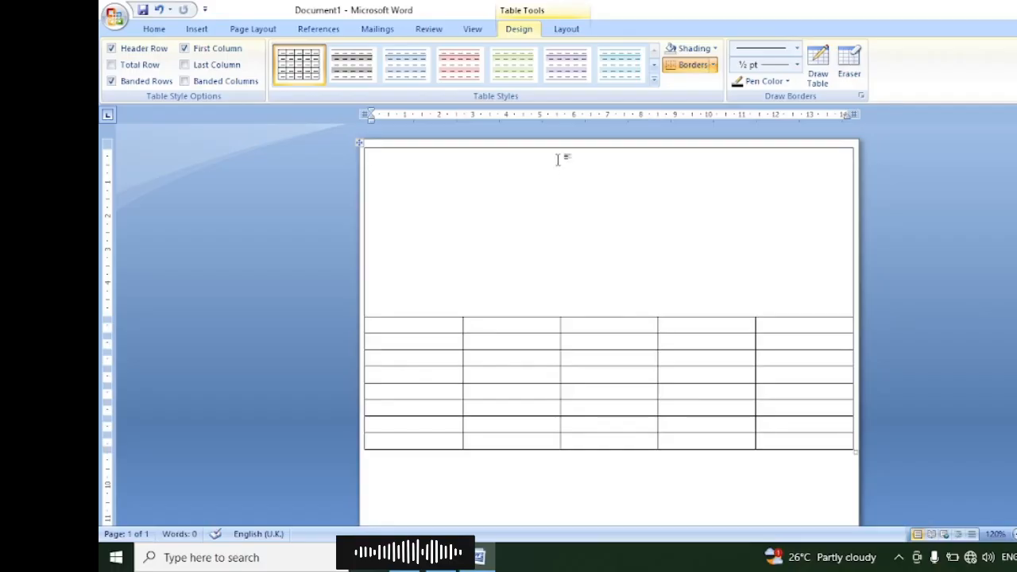
pyautogui.press('Return')
pyautogui.write('SMART SOLUTIO')
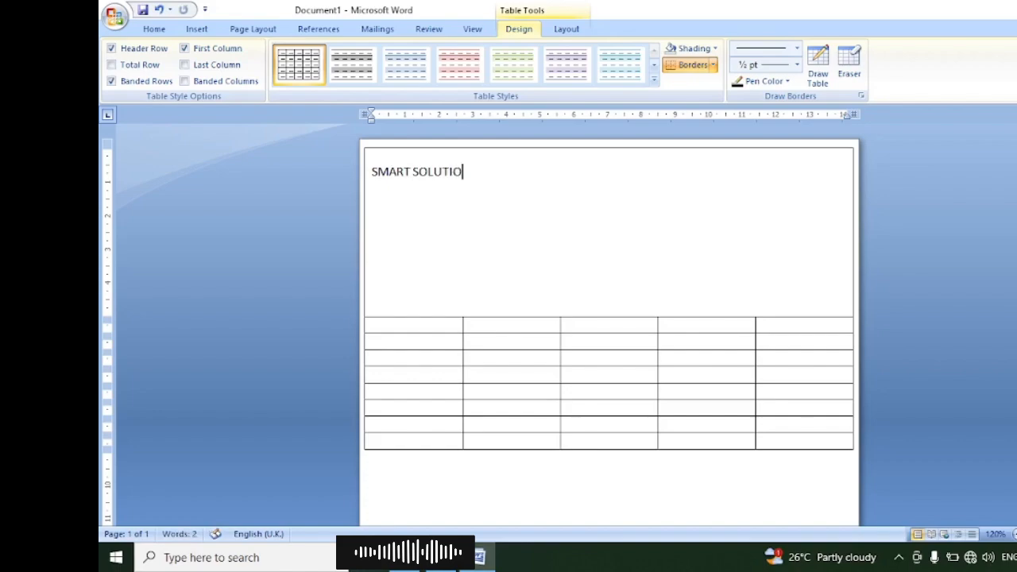
pyautogui.press('BackSpace')
pyautogui.write('ONS')
# Step: Format the "SMART SOLUTIONS" title as 18 pt, centred and bold
pyautogui.moveTo(483, 171); pyautogui.dragTo(364, 174)
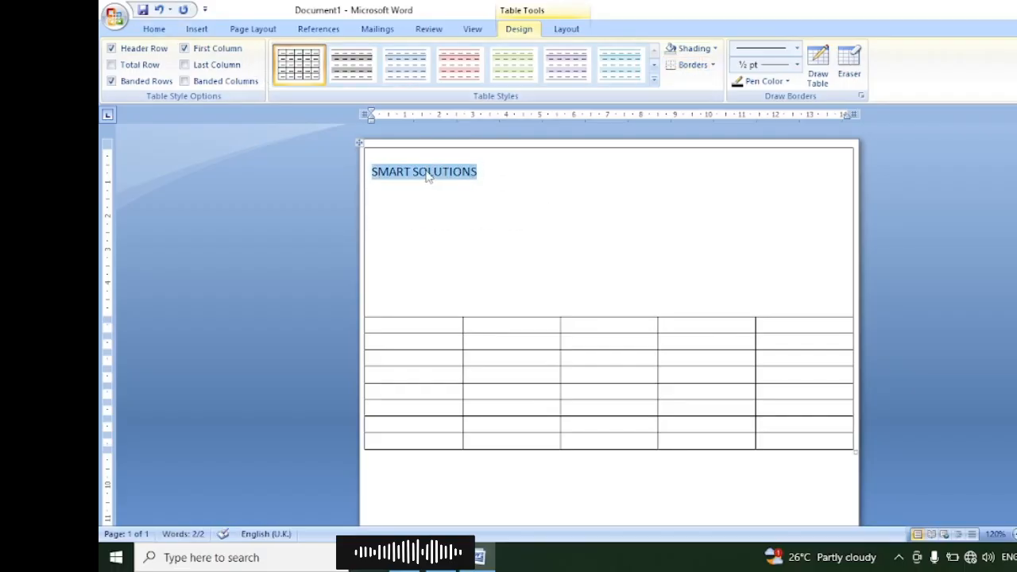
pyautogui.click(155, 29)
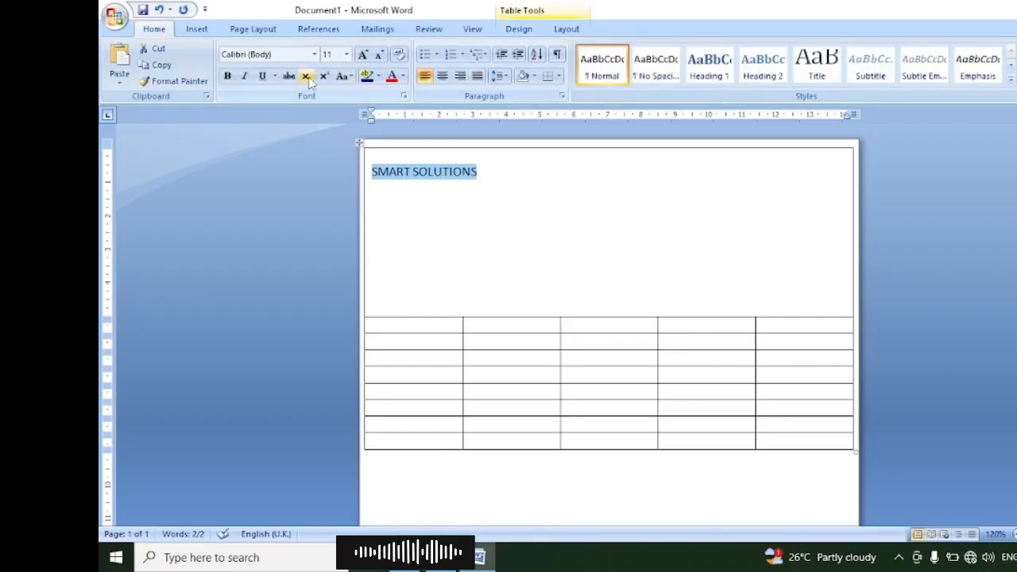
pyautogui.click(363, 56)
pyautogui.click(363, 55)
pyautogui.click(363, 56)
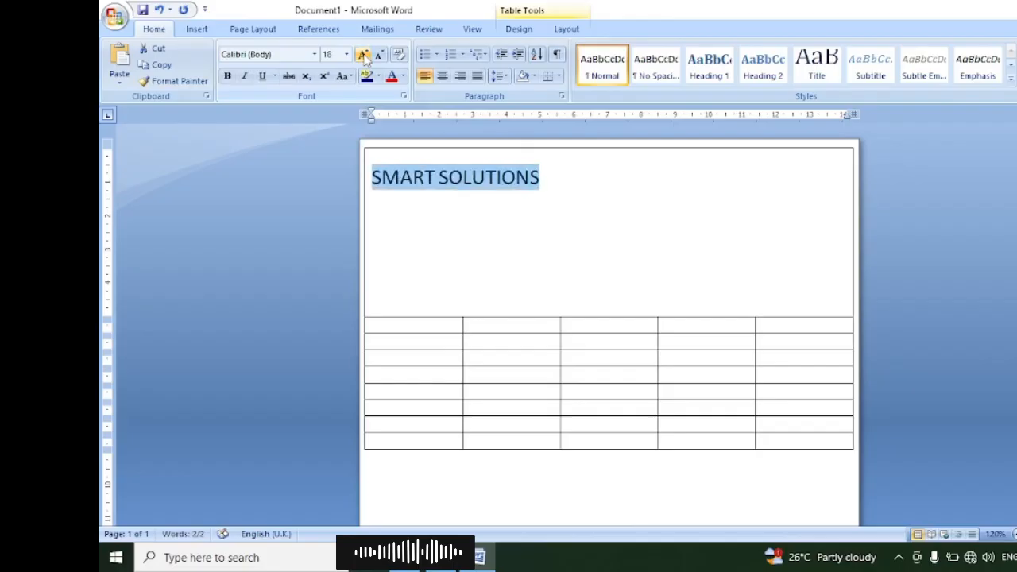
pyautogui.click(442, 77)
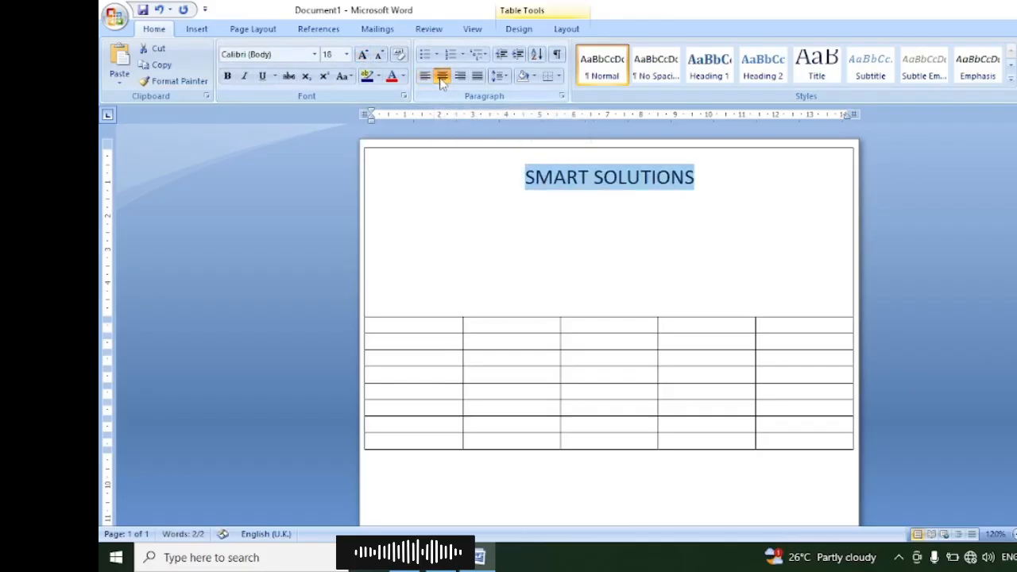
pyautogui.click(228, 77)
# Step: Enter the business address line, beginning with "Address :", directly beneath the title in the header cell
pyautogui.click(386, 192)
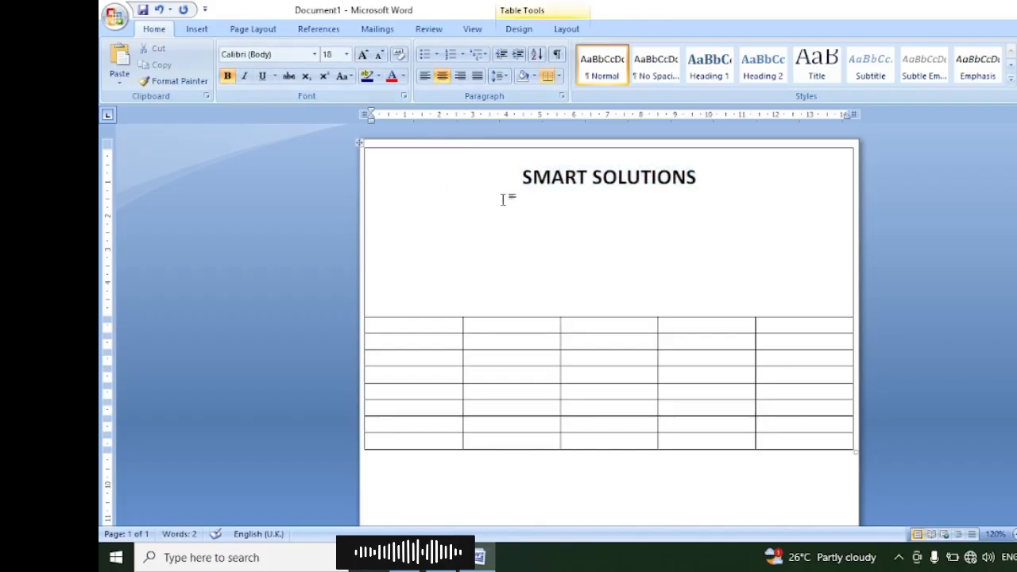
pyautogui.click(378, 196)
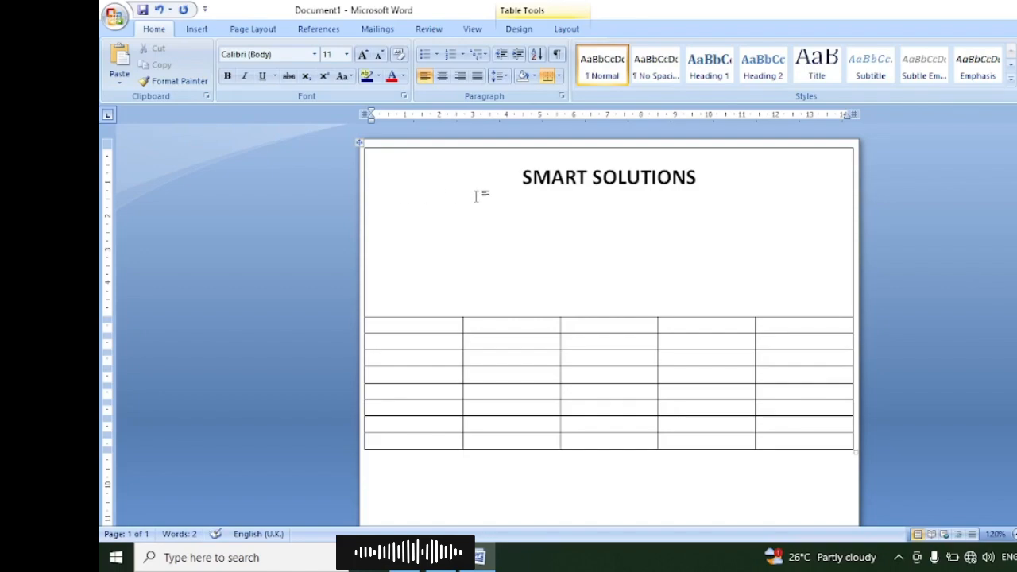
pyautogui.write('Ad')
pyautogui.write('dr')
pyautogui.press('BackSpace')
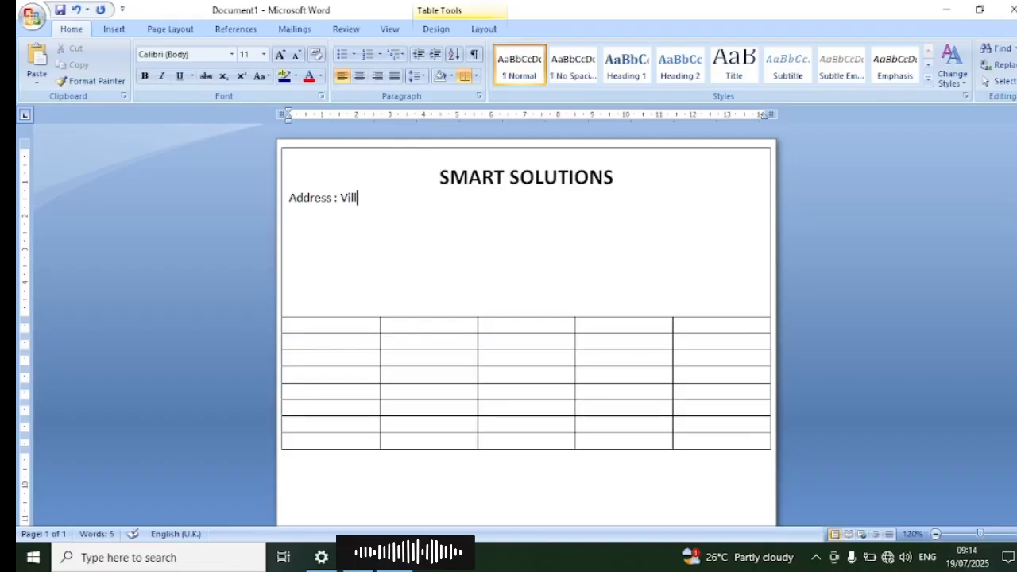
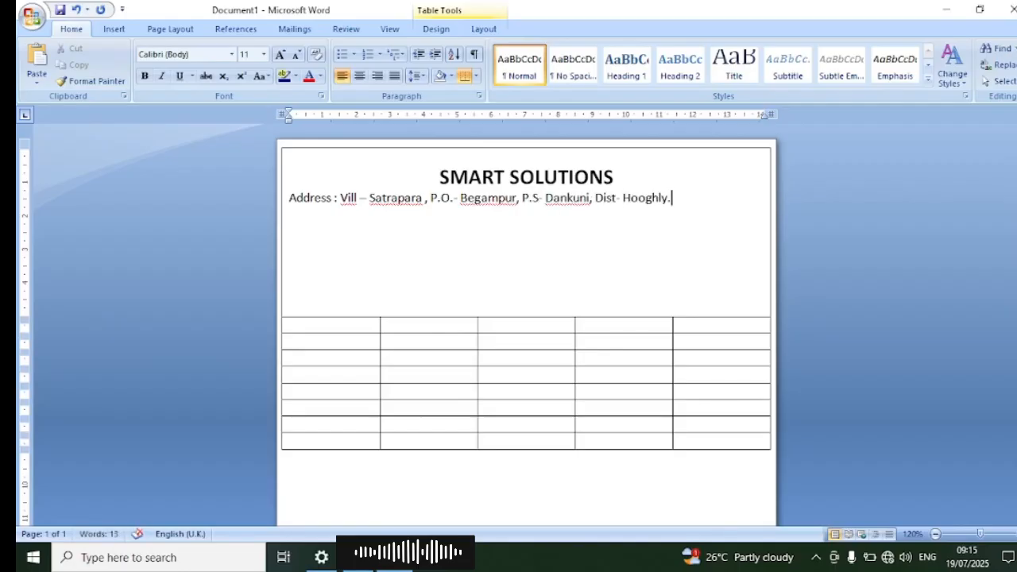
# Step: Add a "Phone No-" line with the placeholder "xxxxxxxxx" under the address, and centre both lines
pyautogui.press('Return')
pyautogui.write('Phone No-')
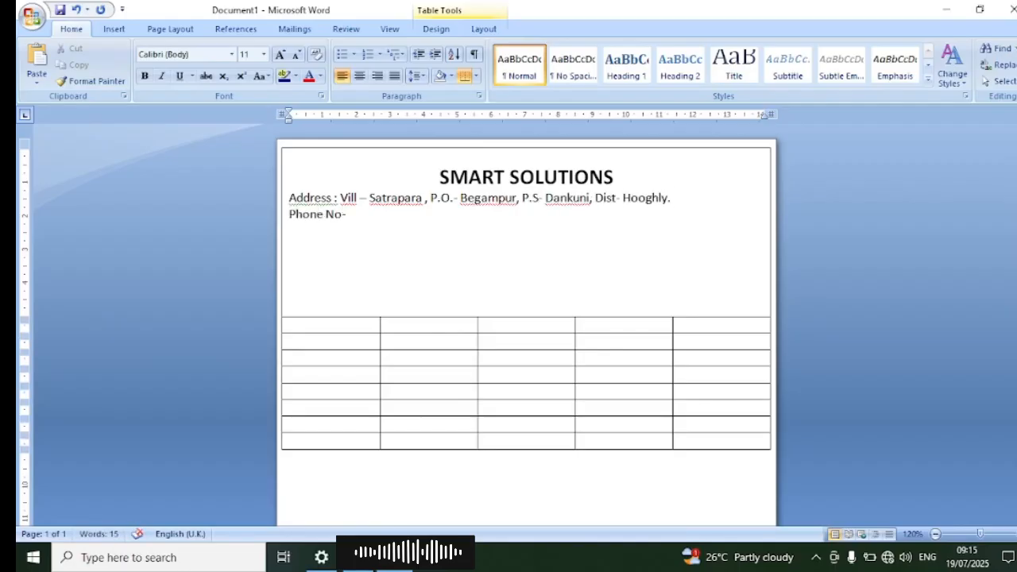
pyautogui.moveTo(347, 214); pyautogui.dragTo(292, 208)
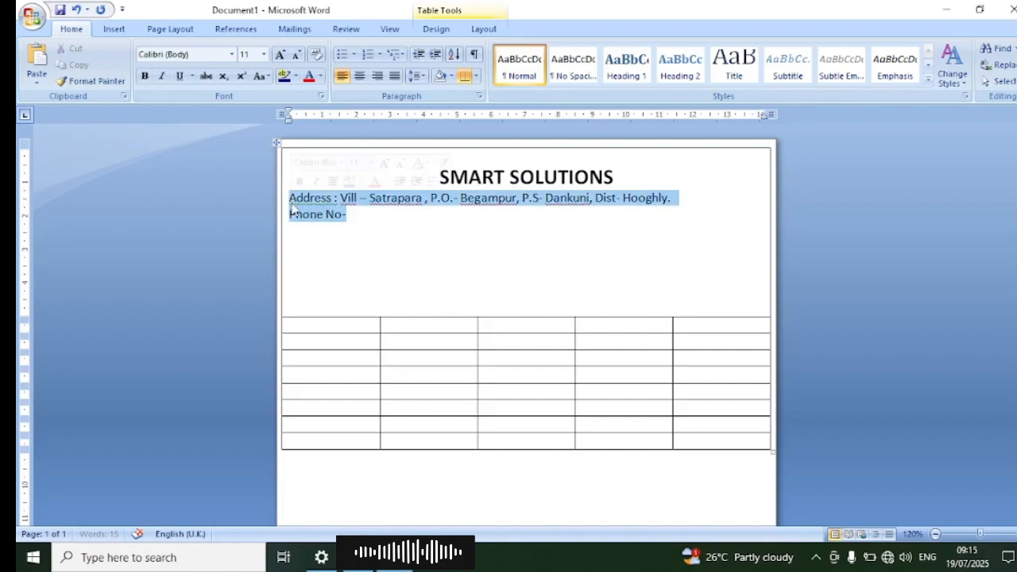
pyautogui.click(359, 75)
pyautogui.click(558, 215)
pyautogui.write('x')
pyautogui.write('xxxx ')
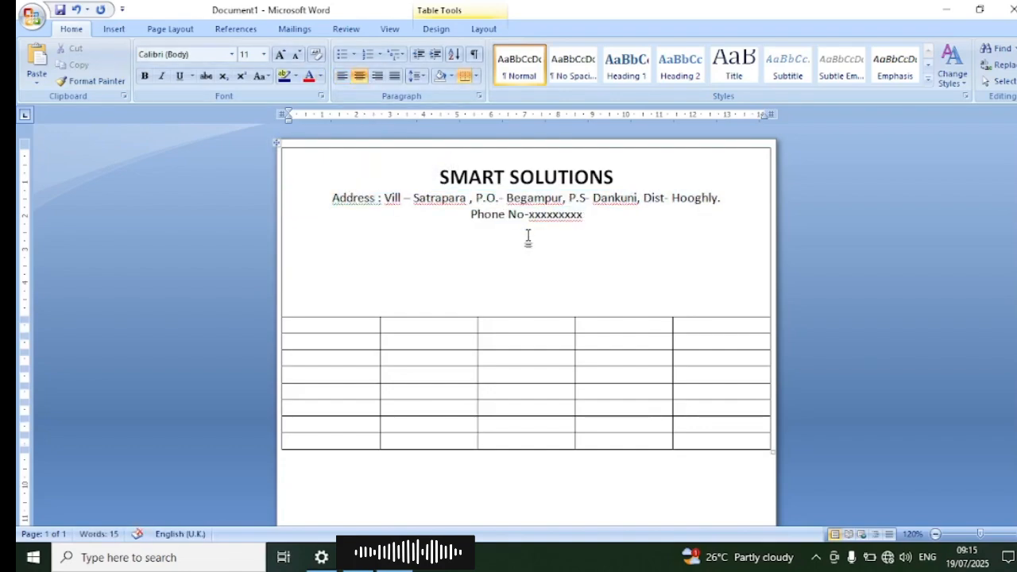
pyautogui.write('Name ................................................................................................................................')
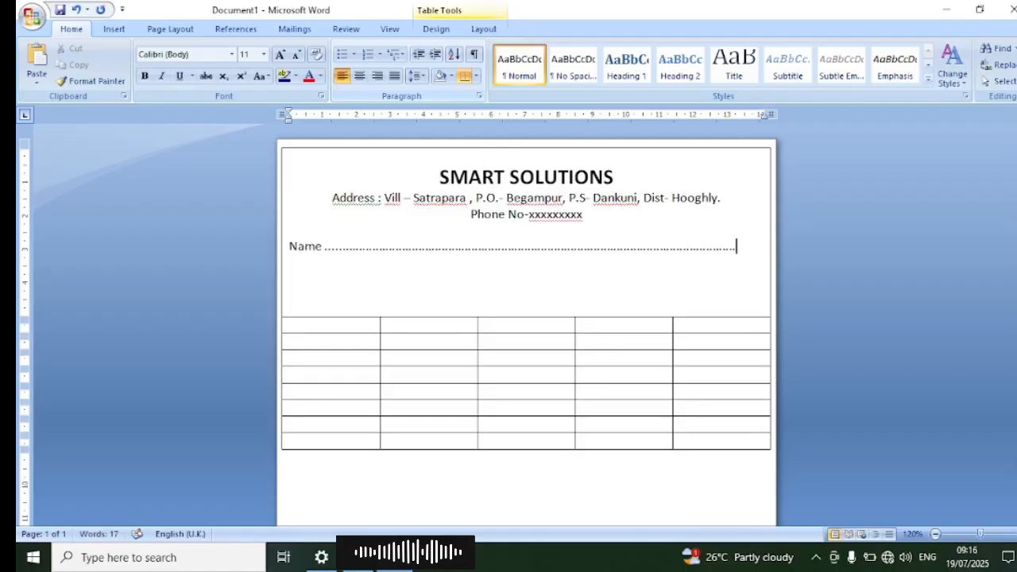
# Step: Add left-aligned "Name" and "Address" lines below the phone line, each followed by a dotted fill-in line spanning the cell
pyautogui.press('Return')
pyautogui.write('Add')
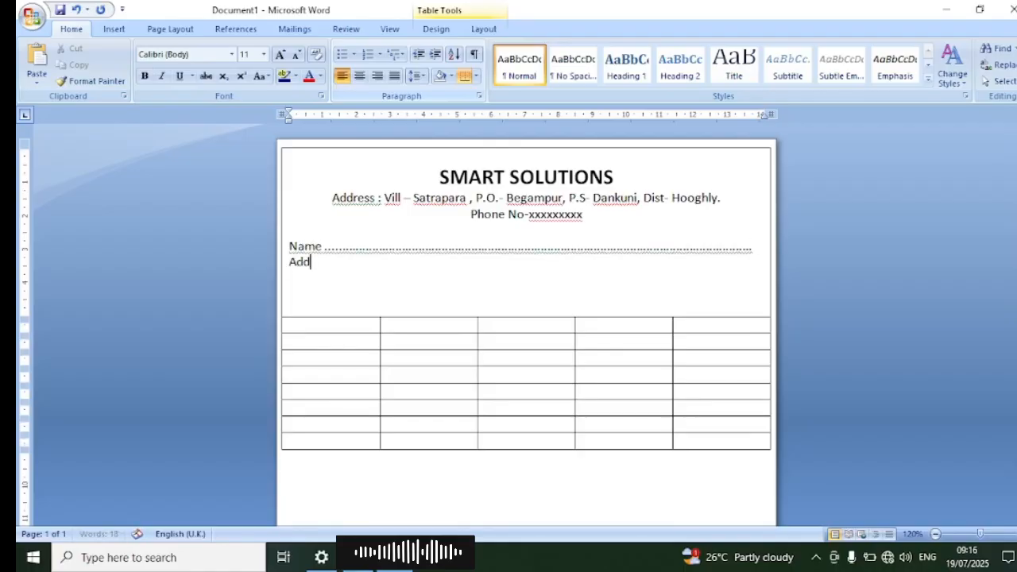
pyautogui.write('ress ..............................................................................................................................')
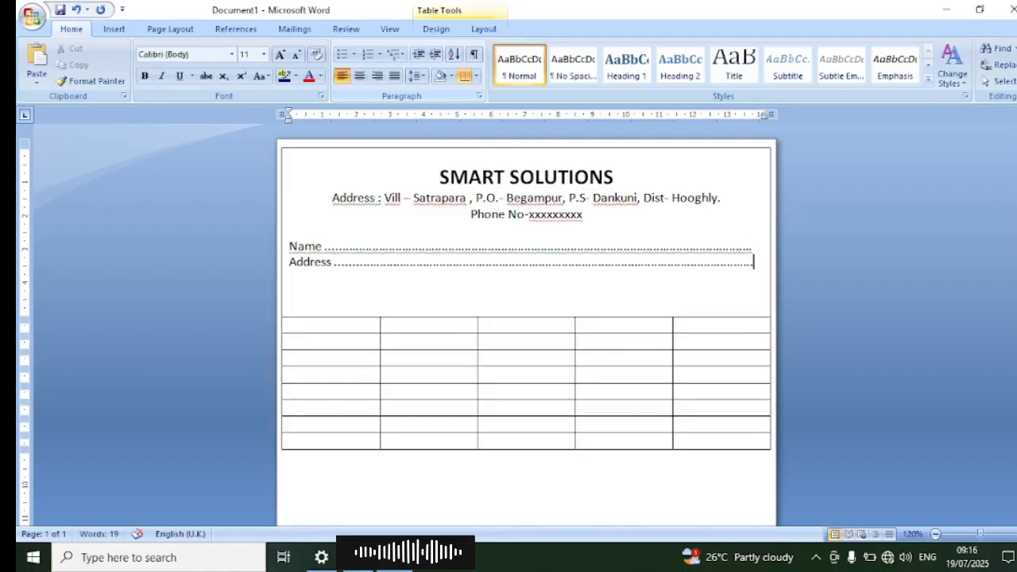
# Step: Add a line with "Mob" and "Email" dotted fill-ins below the Address line, and raise the header cell's lower border close to it
pyautogui.press('Return')
pyautogui.write('Mob..')
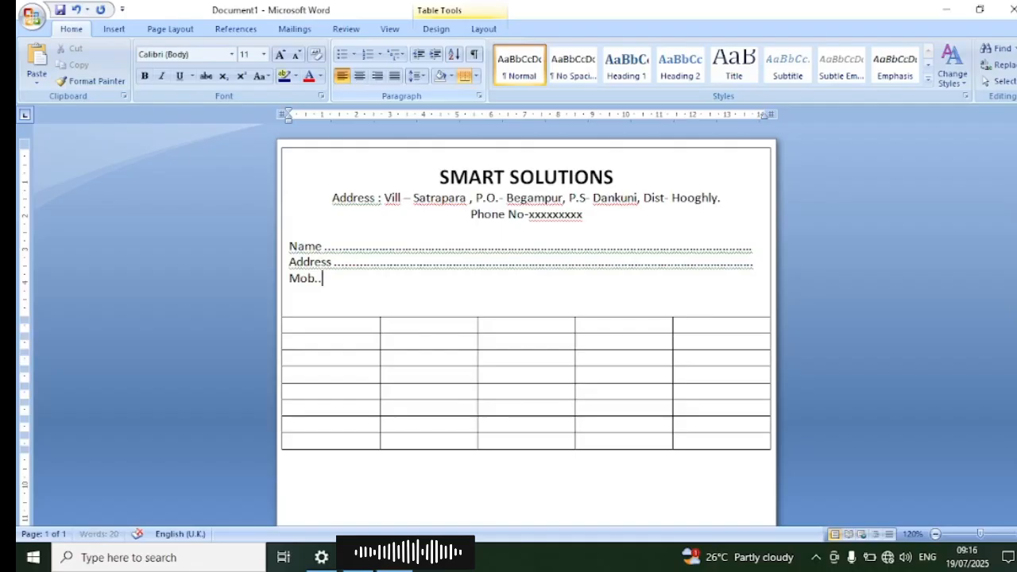
pyautogui.write('..............................................................................Email....................................................................')
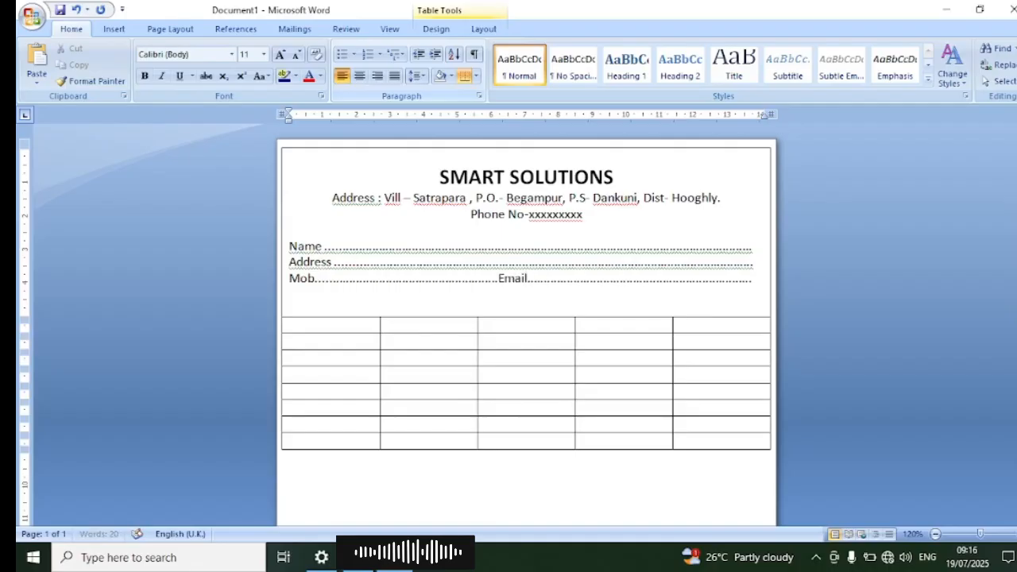
pyautogui.moveTo(532, 317); pyautogui.dragTo(529, 302)
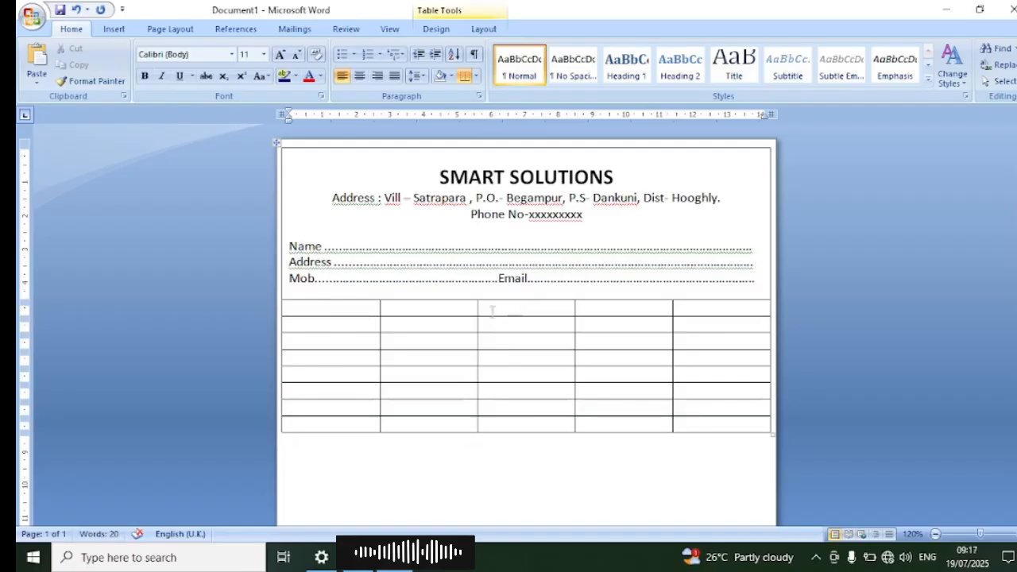
# Step: Shade all five cells of the first row below the customer details with a darker tan theme colour
pyautogui.click(336, 306)
pyautogui.hotkey('shift', 'Right')
pyautogui.hotkey('shift', 'Right')
pyautogui.hotkey('shift', 'Right')
pyautogui.hotkey('shift', 'Right')
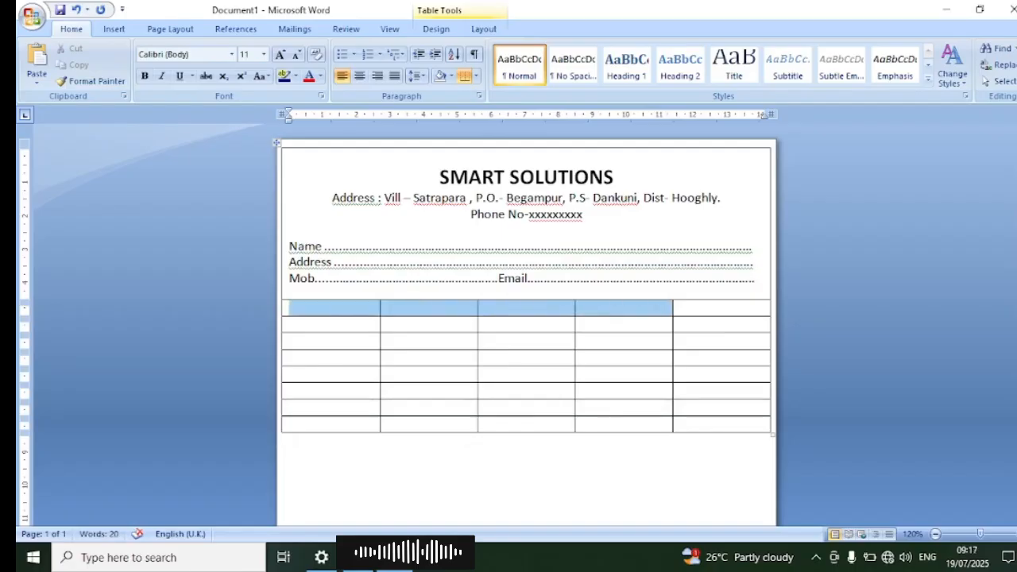
pyautogui.click(322, 310)
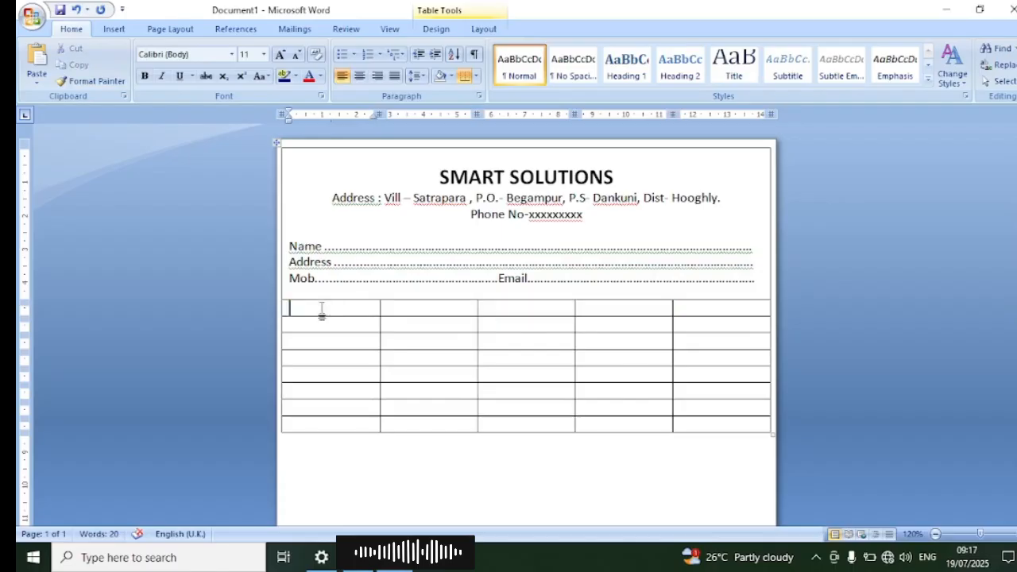
pyautogui.moveTo(322, 310); pyautogui.dragTo(733, 308)
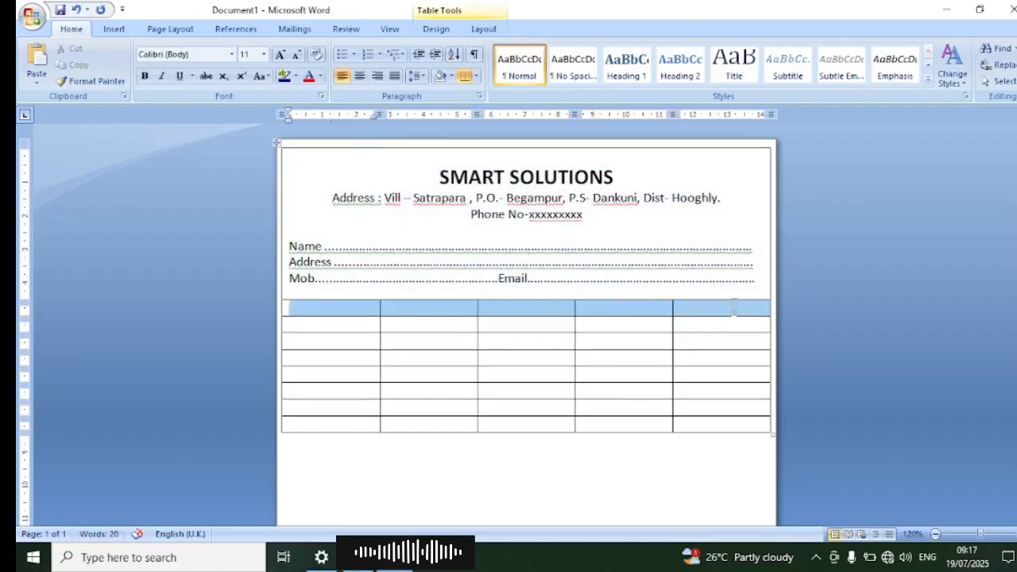
pyautogui.click(436, 30)
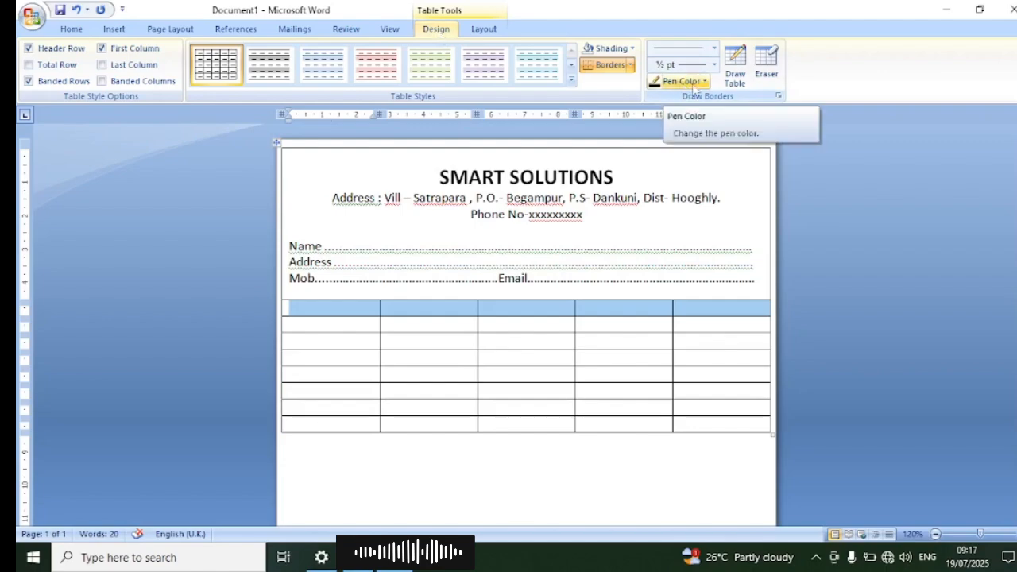
pyautogui.click(619, 48)
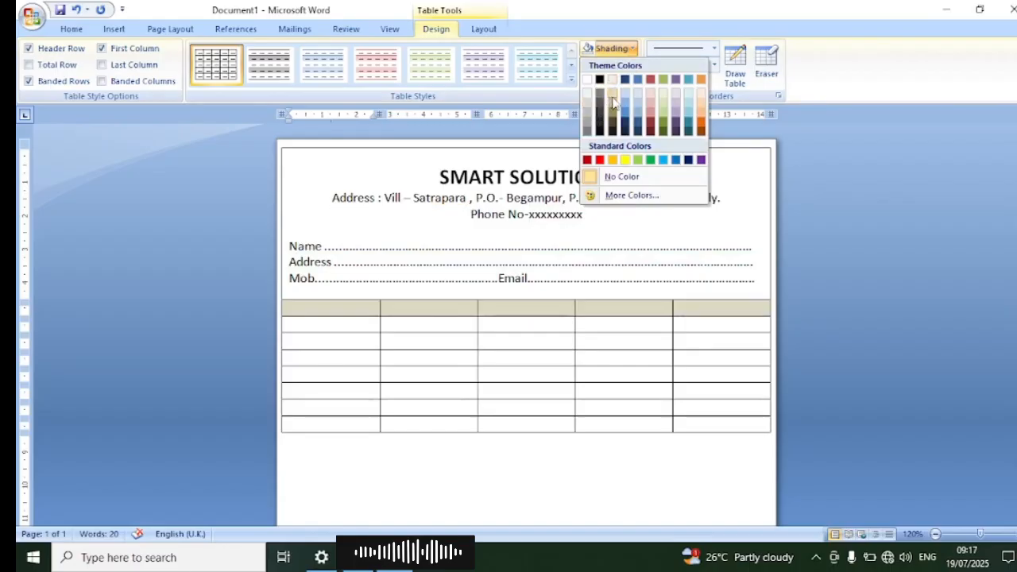
pyautogui.click(618, 108)
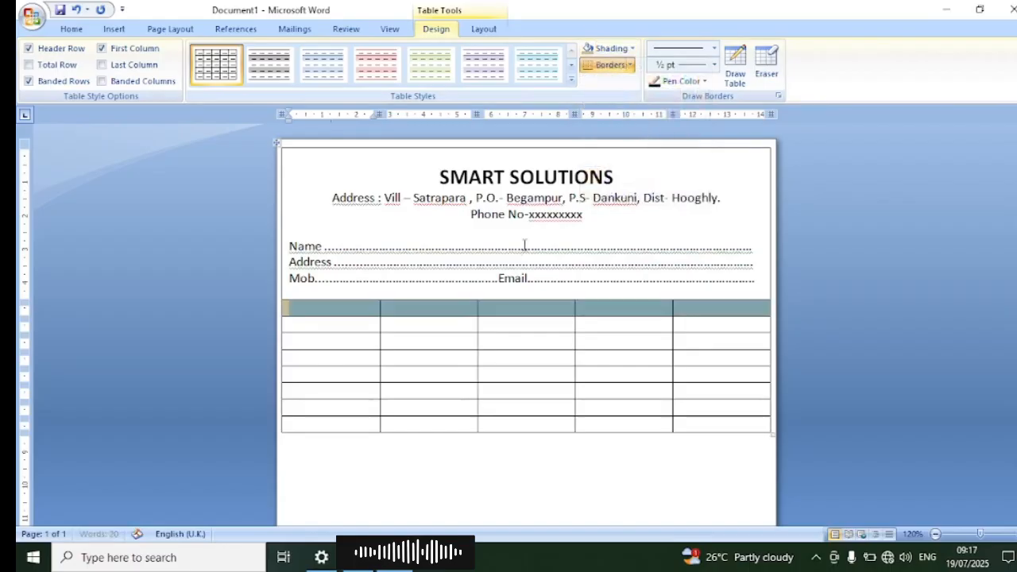
pyautogui.click(415, 371)
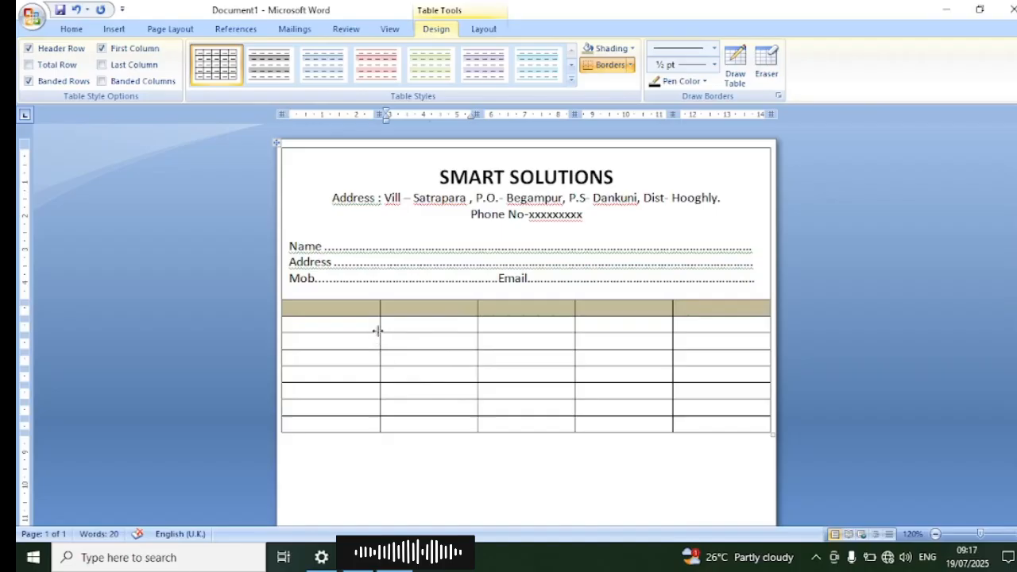
# Step: Resize the item columns to make the first very narrow, the second widest, and the last three narrower, with the third the smallest of these
pyautogui.moveTo(379, 333); pyautogui.dragTo(305, 338)
pyautogui.moveTo(477, 314); pyautogui.dragTo(541, 312)
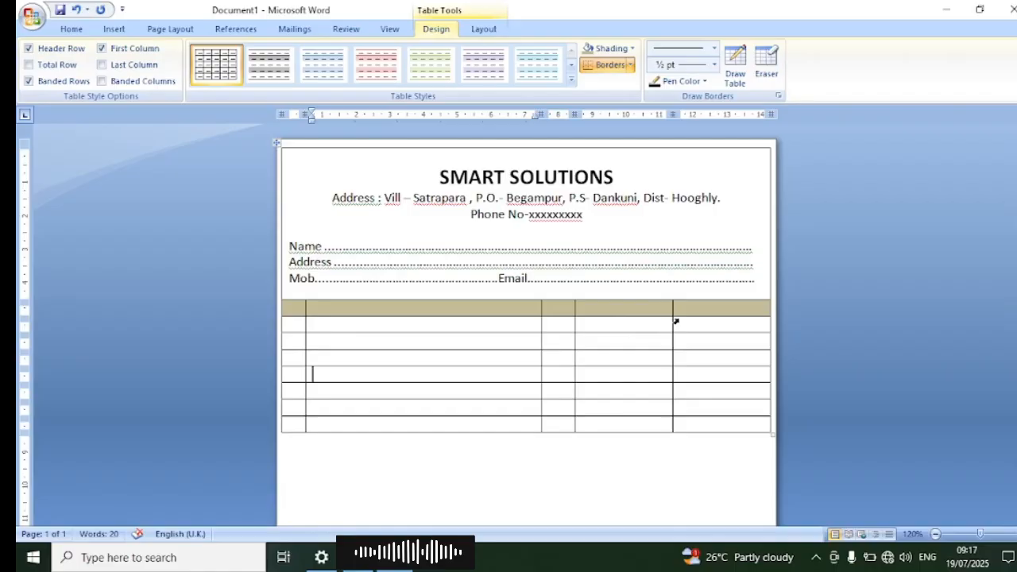
pyautogui.moveTo(672, 312); pyautogui.dragTo(701, 312)
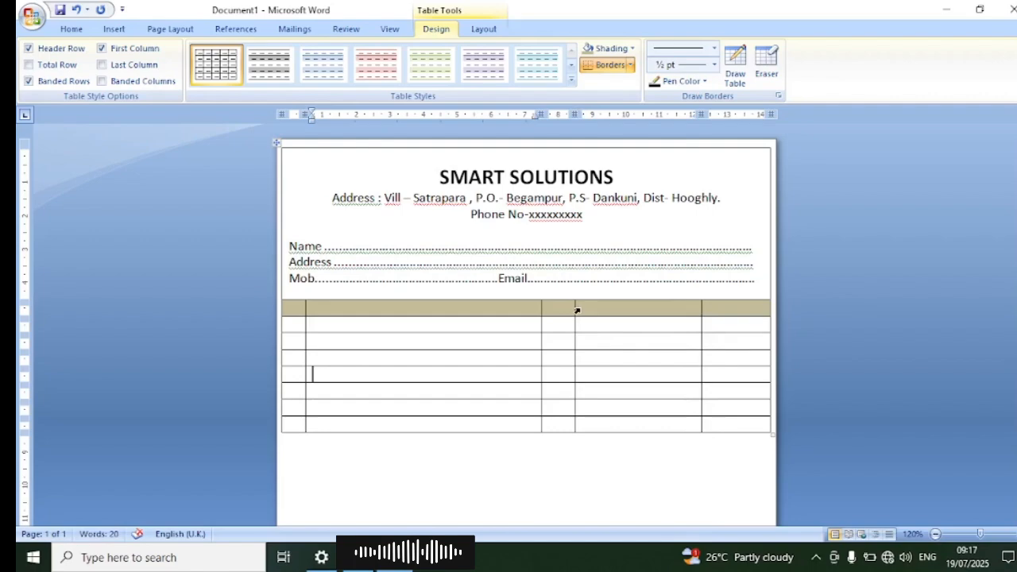
pyautogui.moveTo(574, 325); pyautogui.dragTo(642, 326)
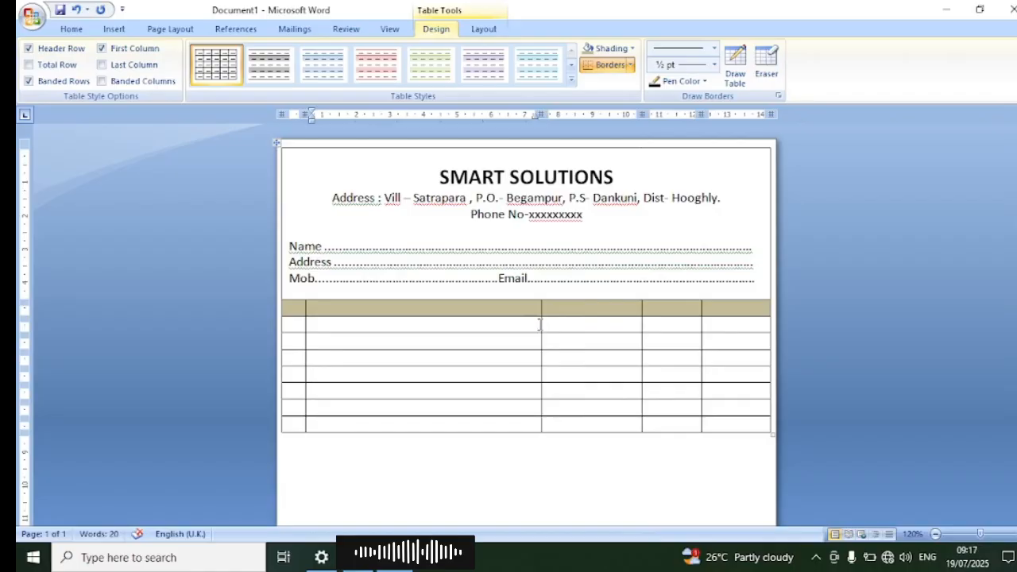
pyautogui.moveTo(541, 324); pyautogui.dragTo(600, 325)
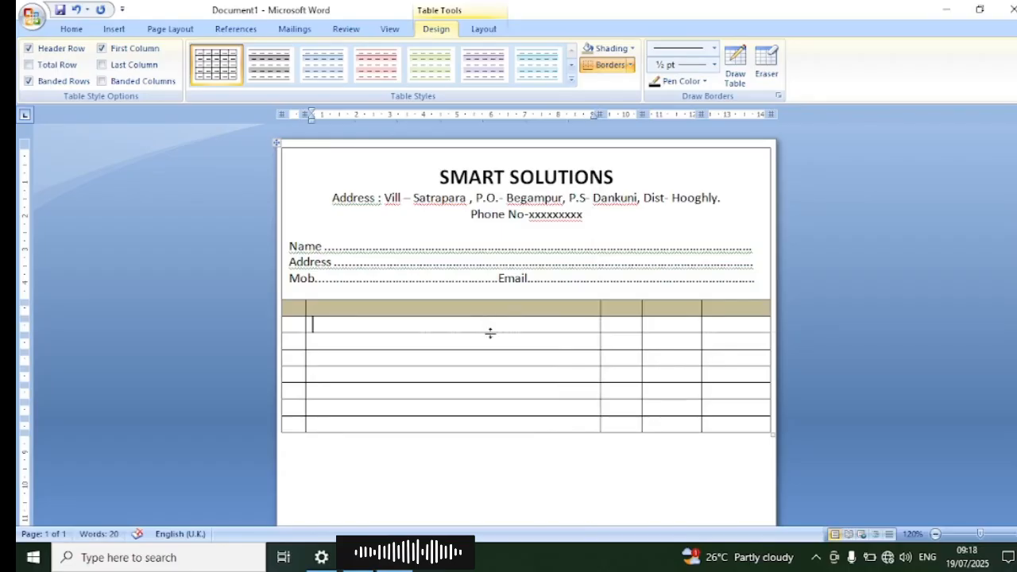
# Step: Make the row directly beneath the shaded heading row much taller to hold the item entries
pyautogui.moveTo(506, 432); pyautogui.dragTo(509, 453)
pyautogui.scroll(-4, 524, 358)
pyautogui.scroll(3, 522, 363)
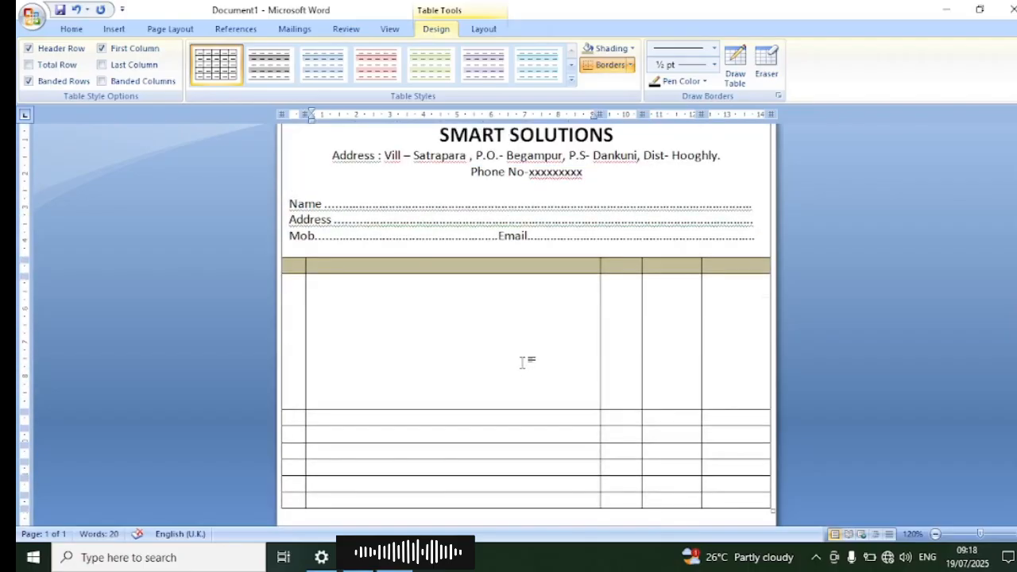
pyautogui.scroll(-1, 522, 362)
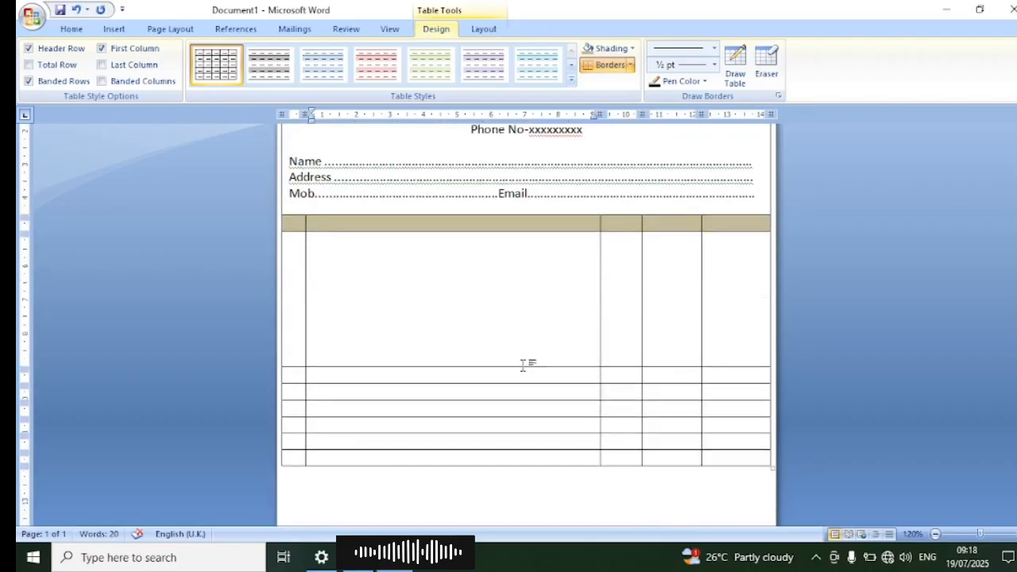
pyautogui.moveTo(524, 367); pyautogui.dragTo(526, 388)
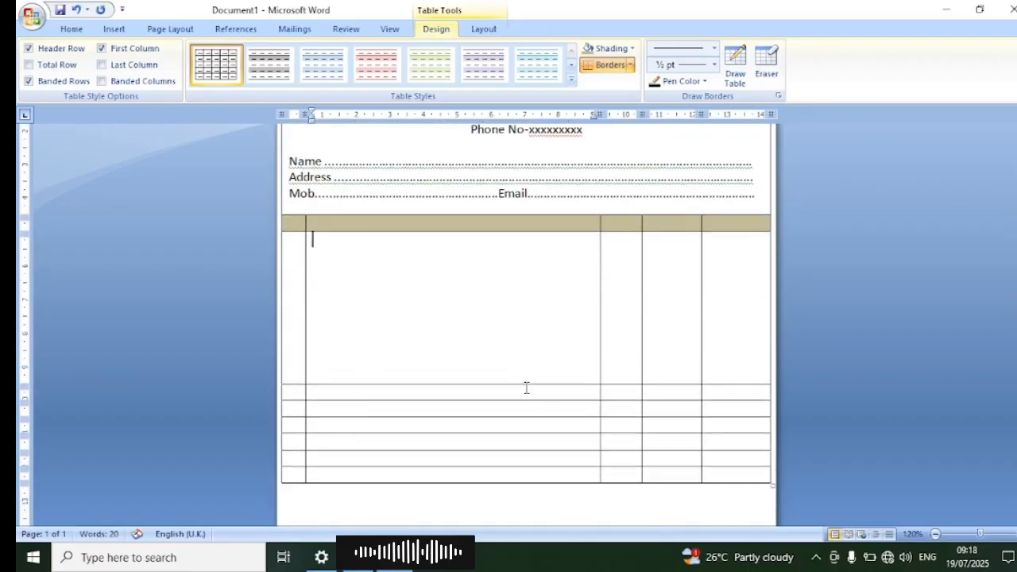
pyautogui.scroll(-2, 540, 338)
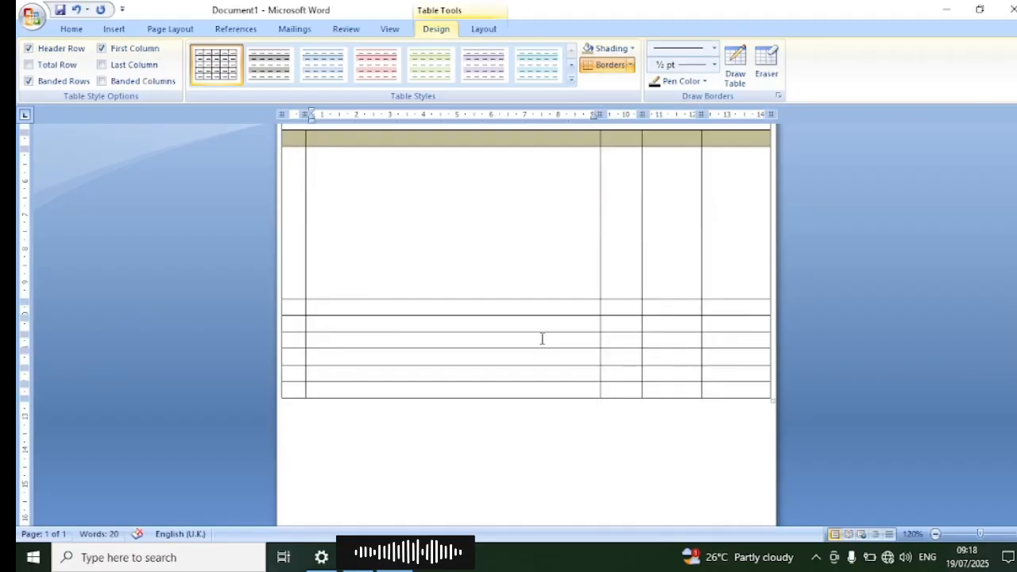
pyautogui.hotkey('ctrl', 'z')
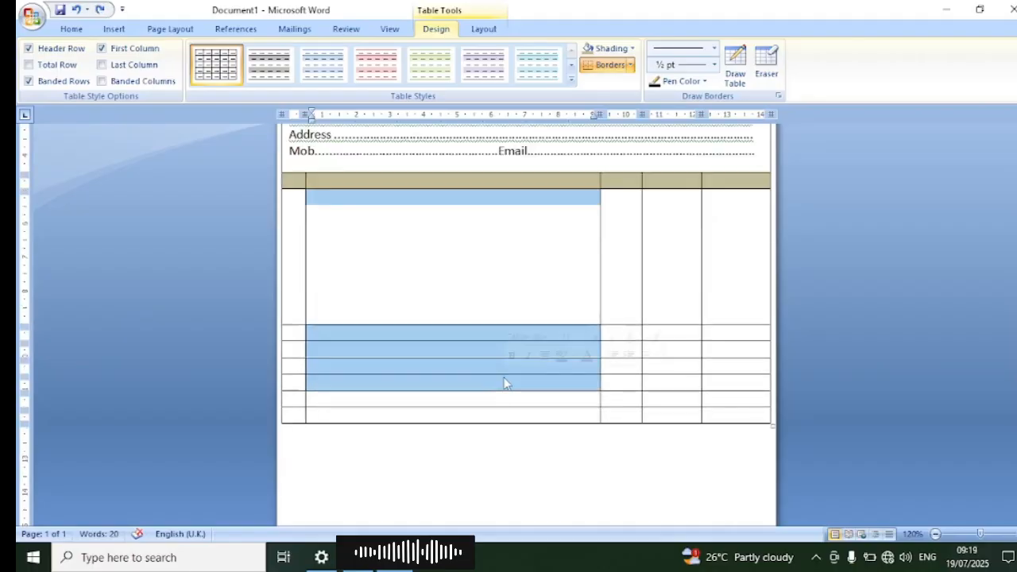
# Step: Merge the tall cell with the four cells below it in the second column, and do the same in the first column
pyautogui.rightClick(490, 337)
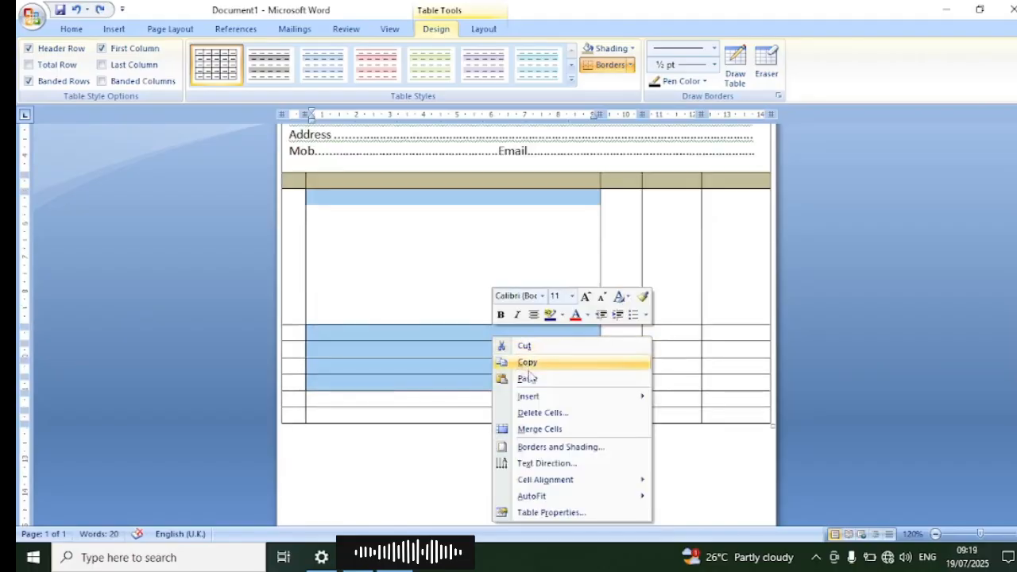
pyautogui.click(544, 433)
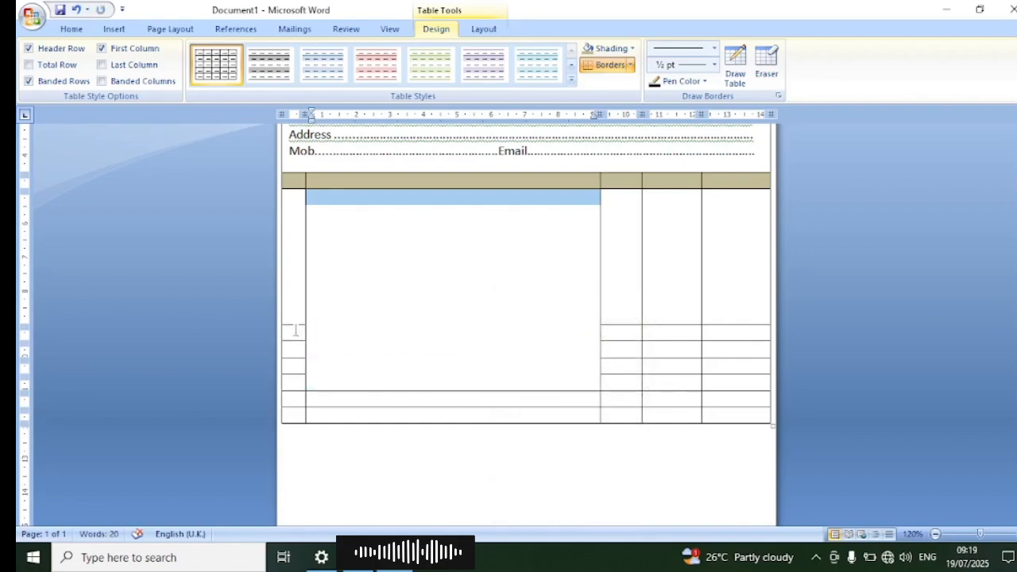
pyautogui.moveTo(295, 330); pyautogui.dragTo(296, 367)
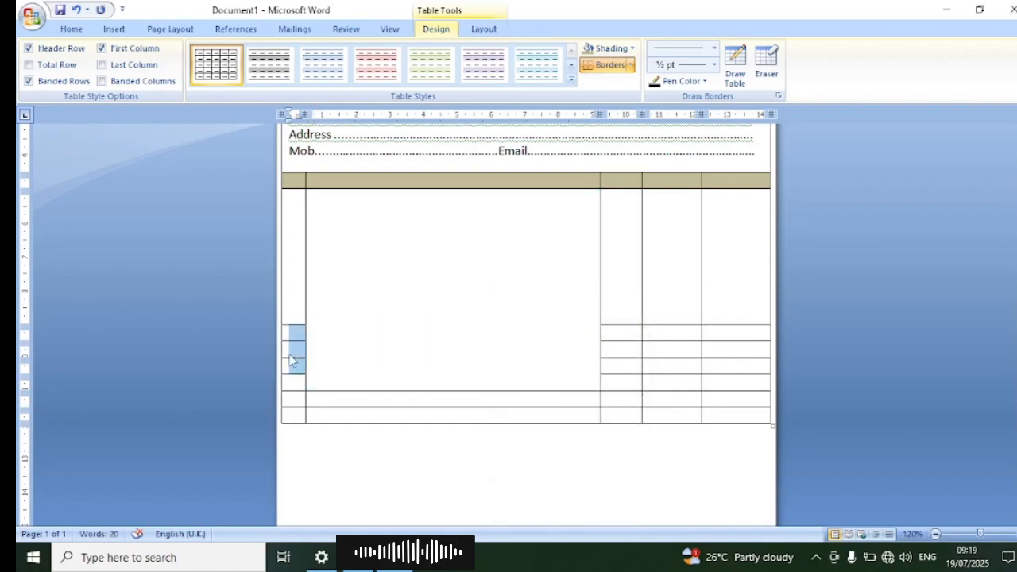
pyautogui.rightClick(295, 367)
pyautogui.click(350, 260)
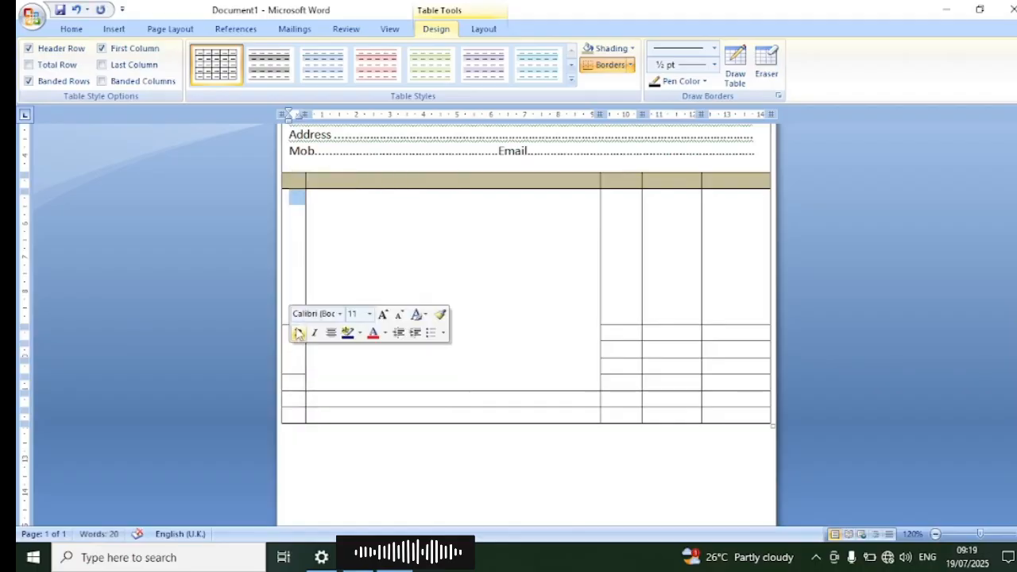
pyautogui.rightClick(295, 206)
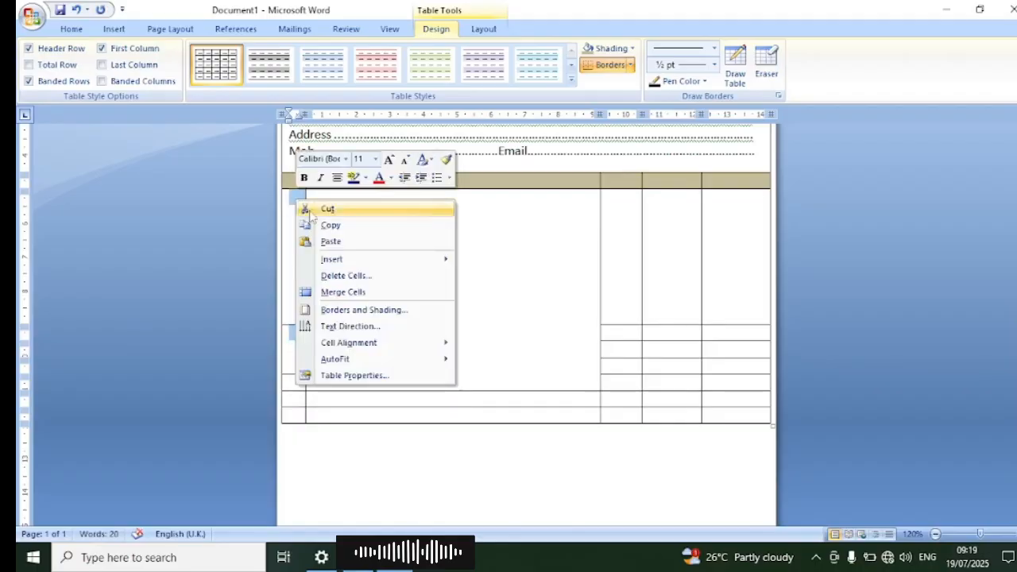
pyautogui.click(361, 300)
pyautogui.click(379, 308)
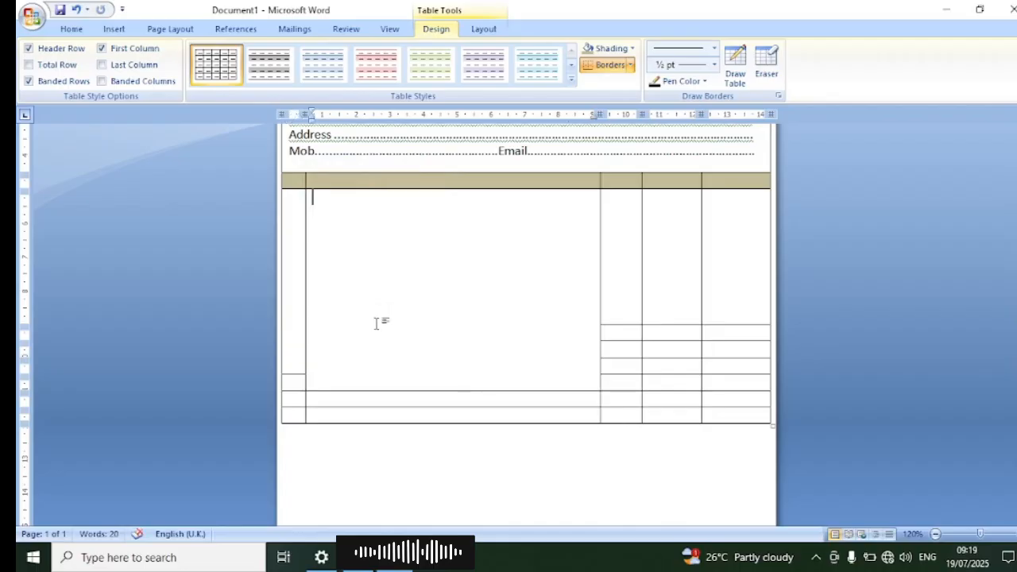
pyautogui.moveTo(296, 349); pyautogui.dragTo(294, 378)
pyautogui.rightClick(295, 379)
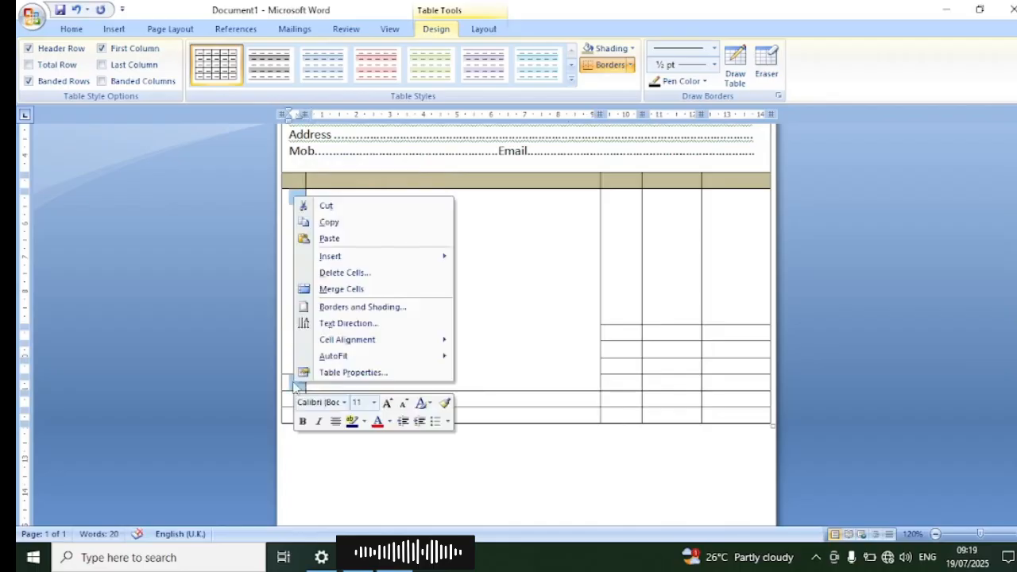
pyautogui.click(359, 289)
pyautogui.click(395, 340)
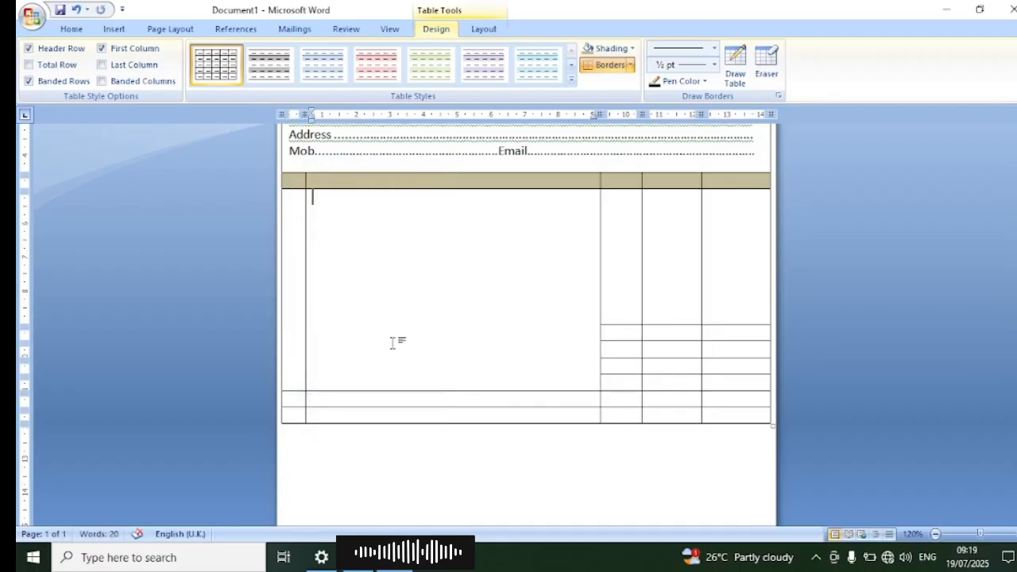
# Step: Enter the labels "Total", "Discount" and "GST" in the third column's three cells directly below the tall row
pyautogui.click(636, 334)
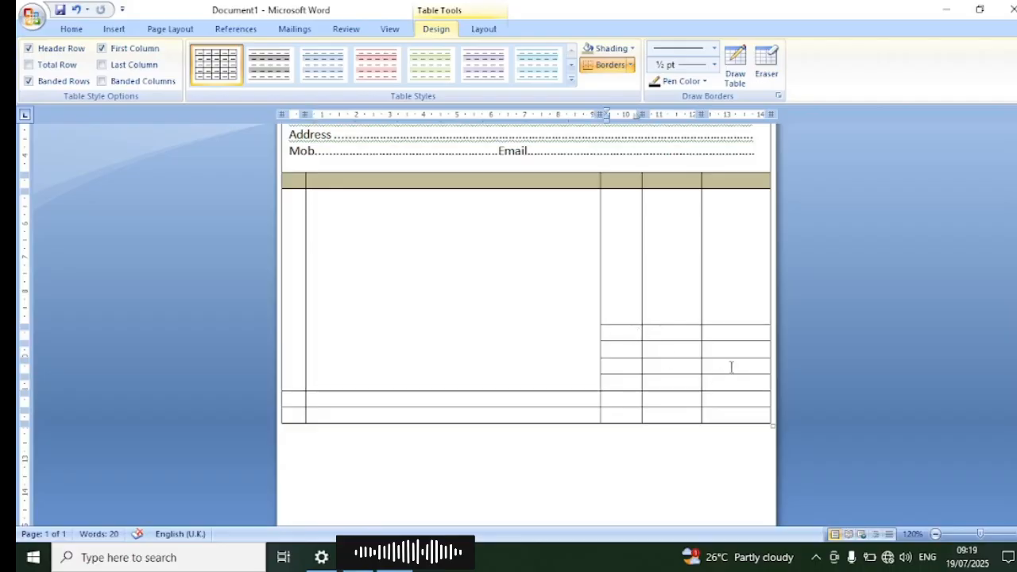
pyautogui.write('Total')
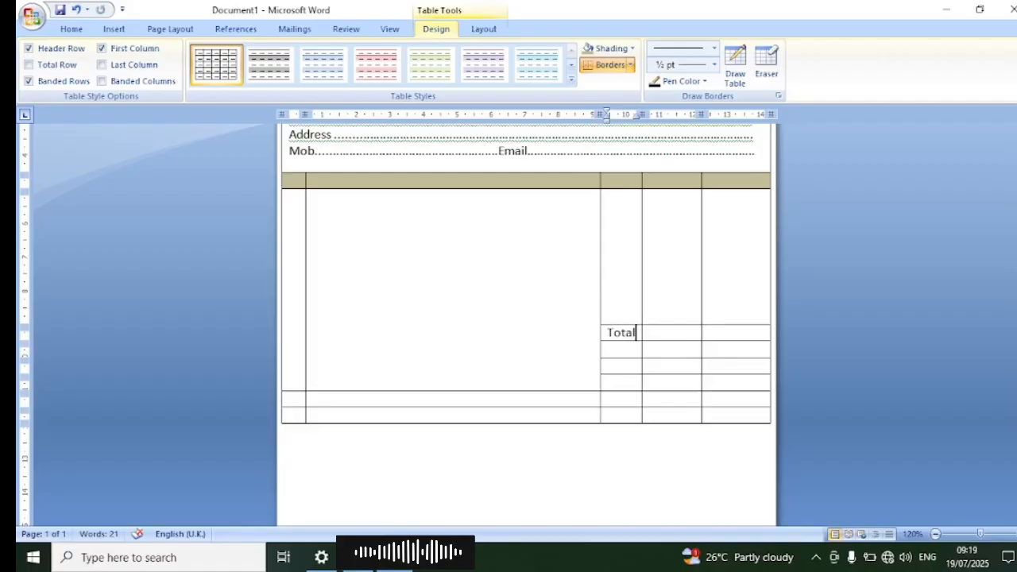
pyautogui.press('Down')
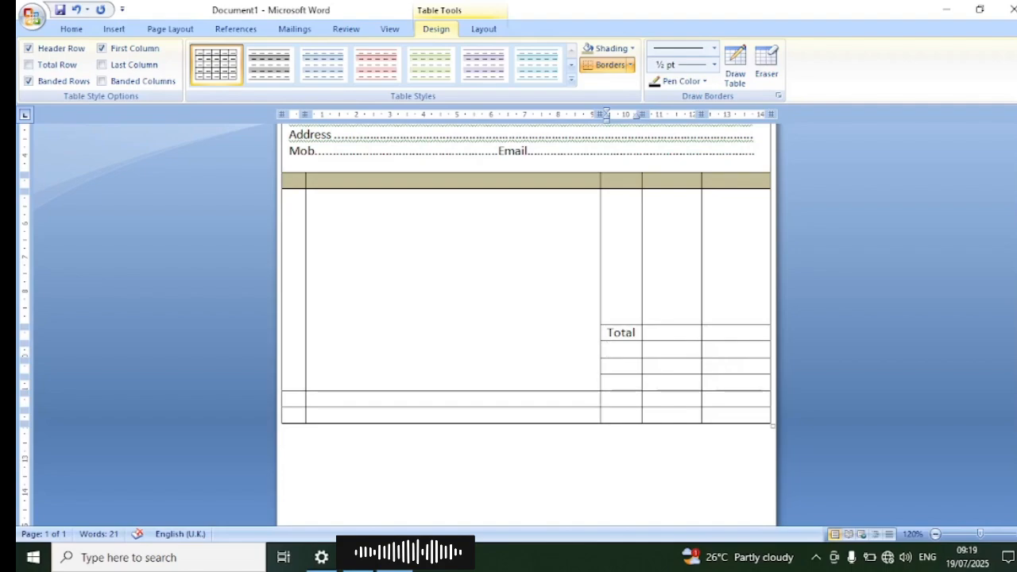
pyautogui.write('Discount')
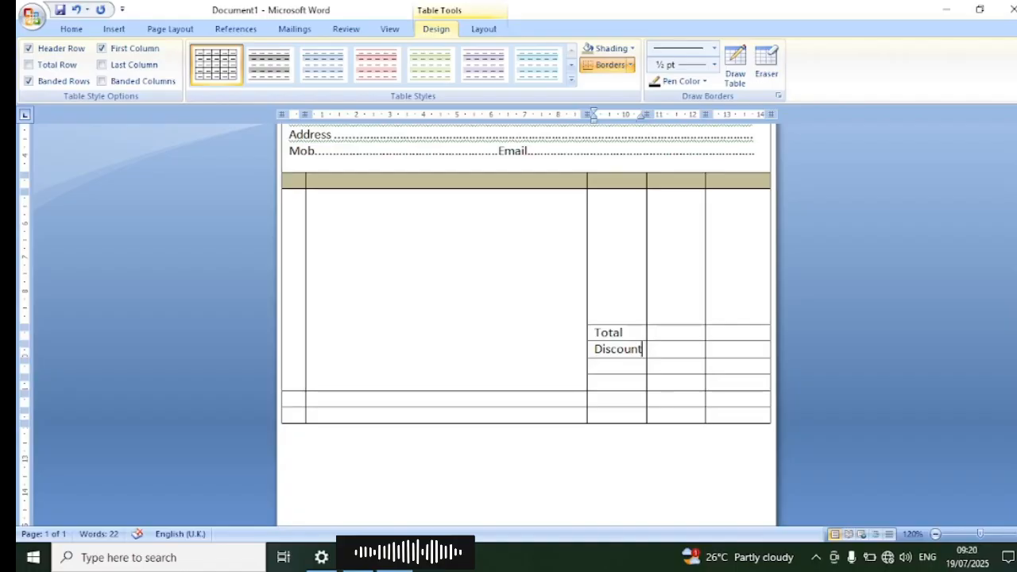
pyautogui.press('Down')
pyautogui.write('GST')
# Step: Add the label "Over All Total" in the cell below GST and make all four summary labels bold
pyautogui.press('Down')
pyautogui.write('Ove')
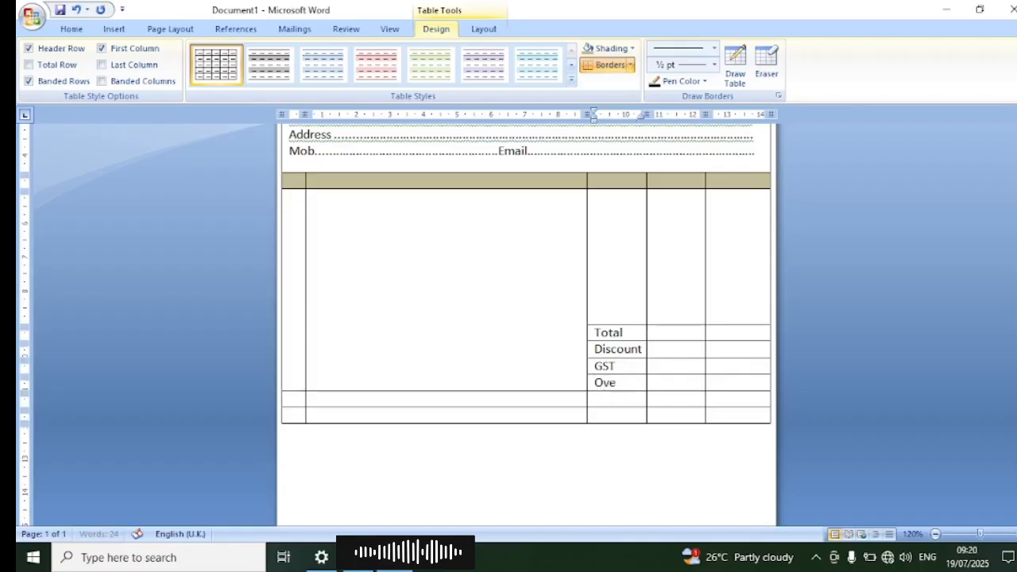
pyautogui.write('r All')
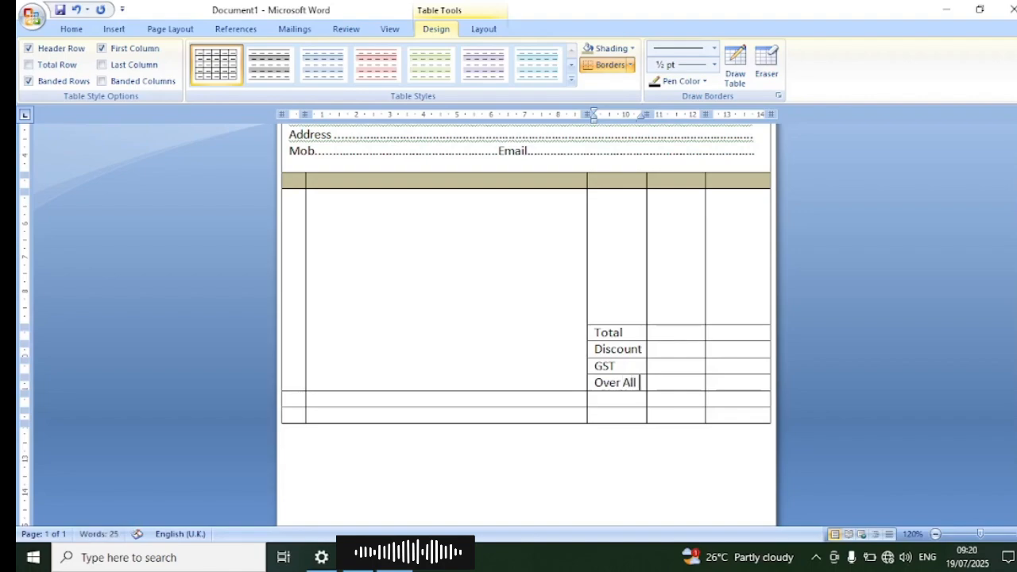
pyautogui.press('Return')
pyautogui.write('Total')
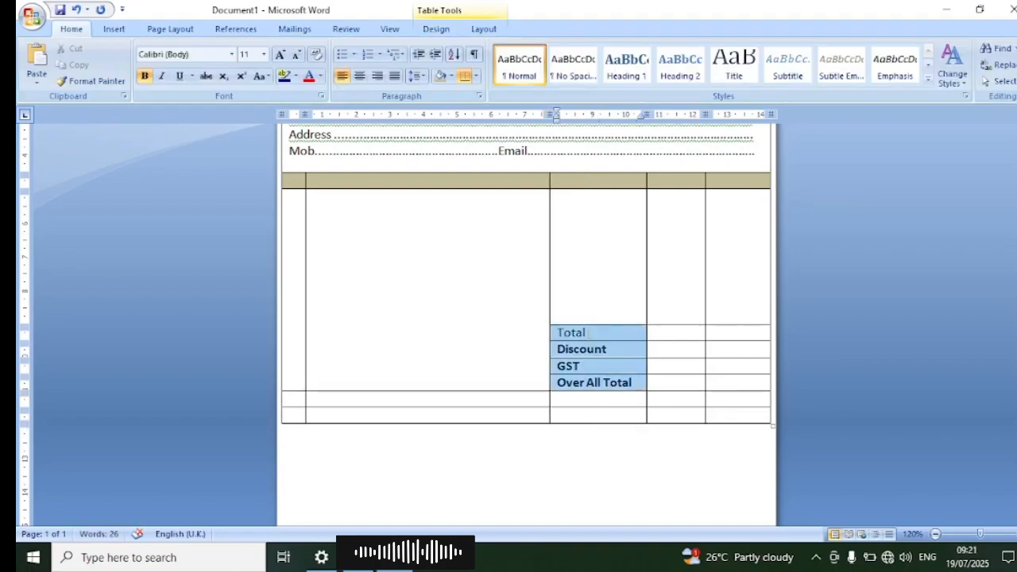
pyautogui.click(144, 77)
# Step: Merge all cells of the row directly below Over All Total and enter "In Word :" in it
pyautogui.moveTo(296, 399); pyautogui.dragTo(738, 405)
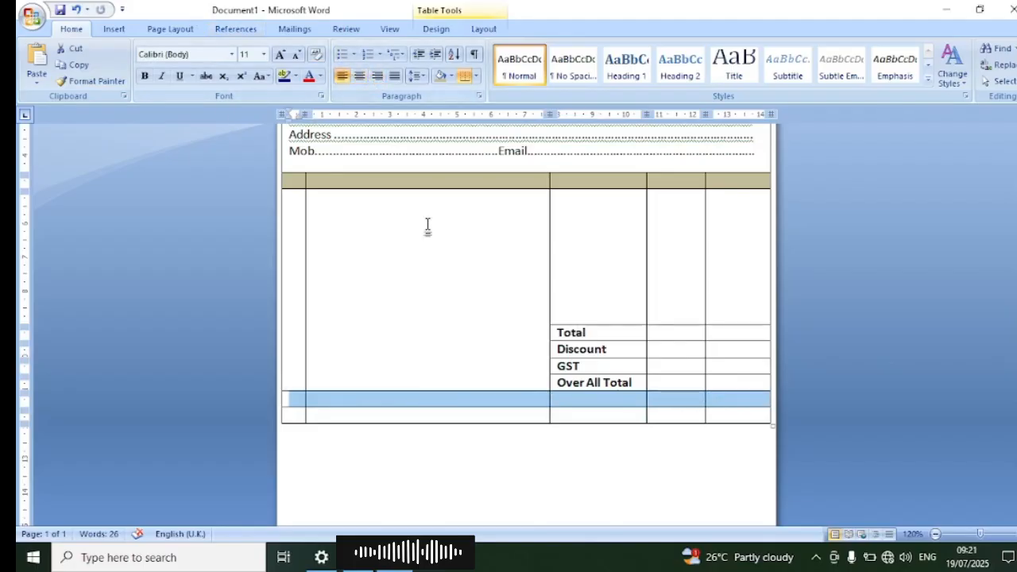
pyautogui.rightClick(434, 412)
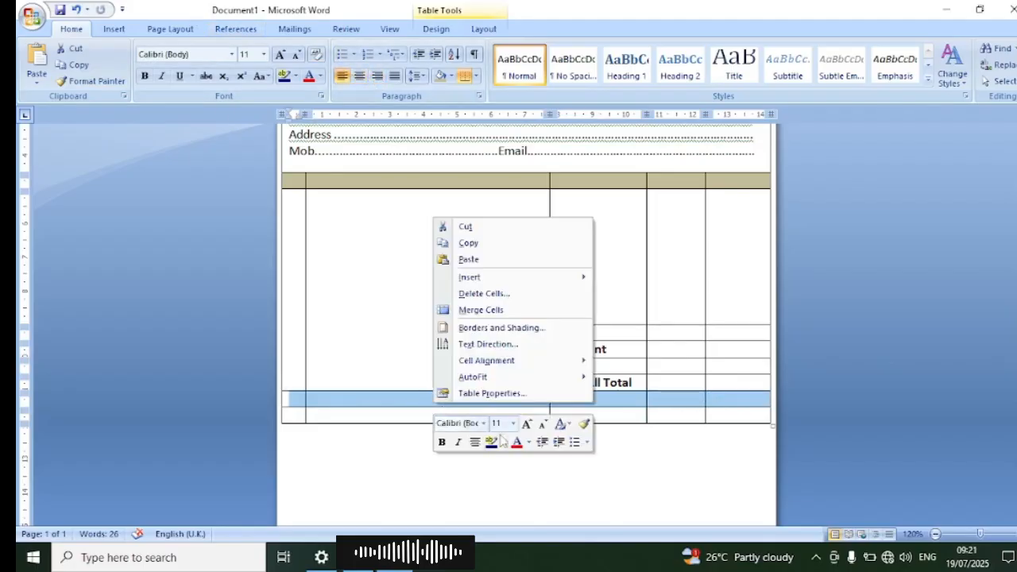
pyautogui.click(501, 311)
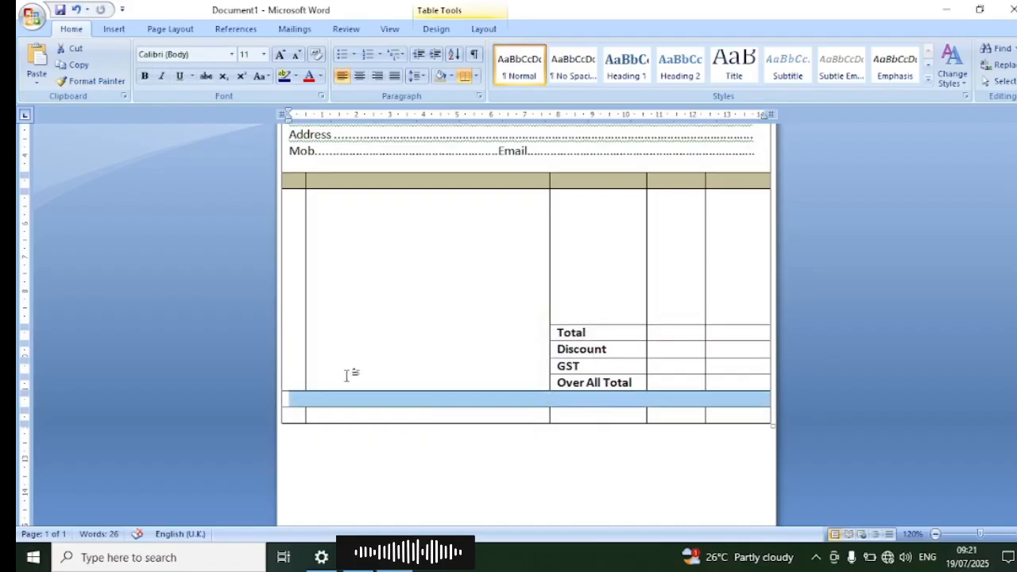
pyautogui.click(296, 401)
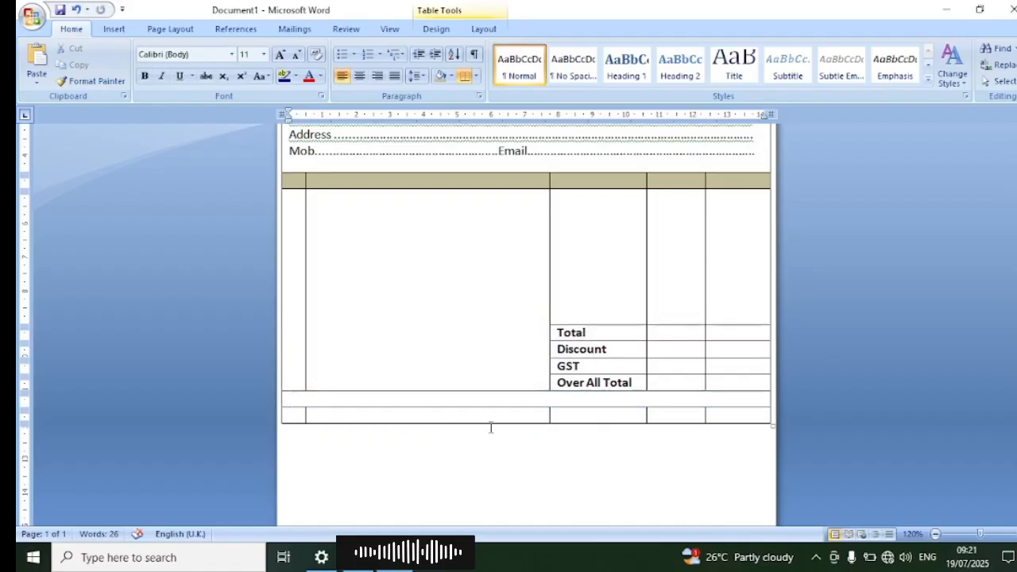
pyautogui.write('In Word')
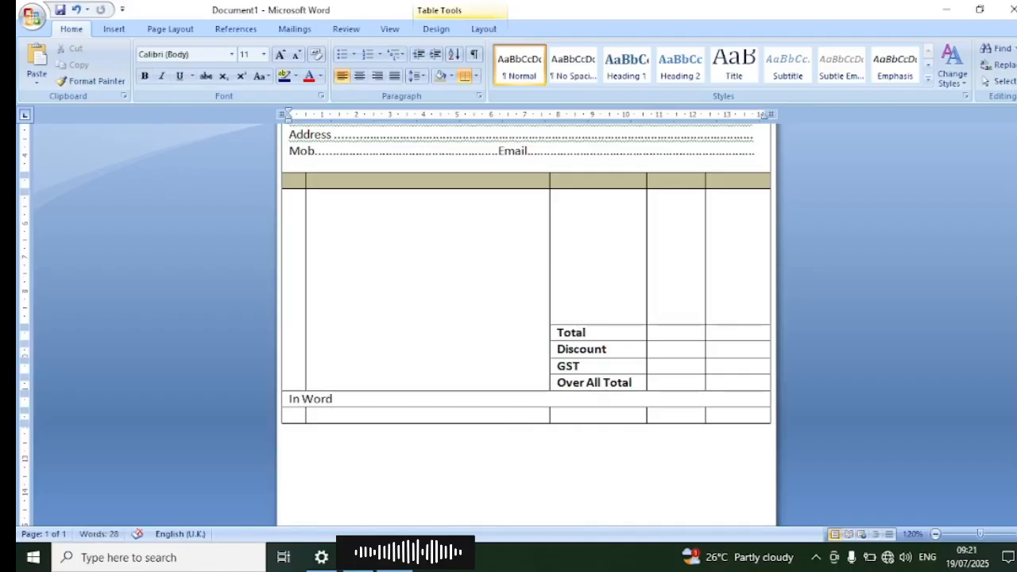
pyautogui.write(' :')
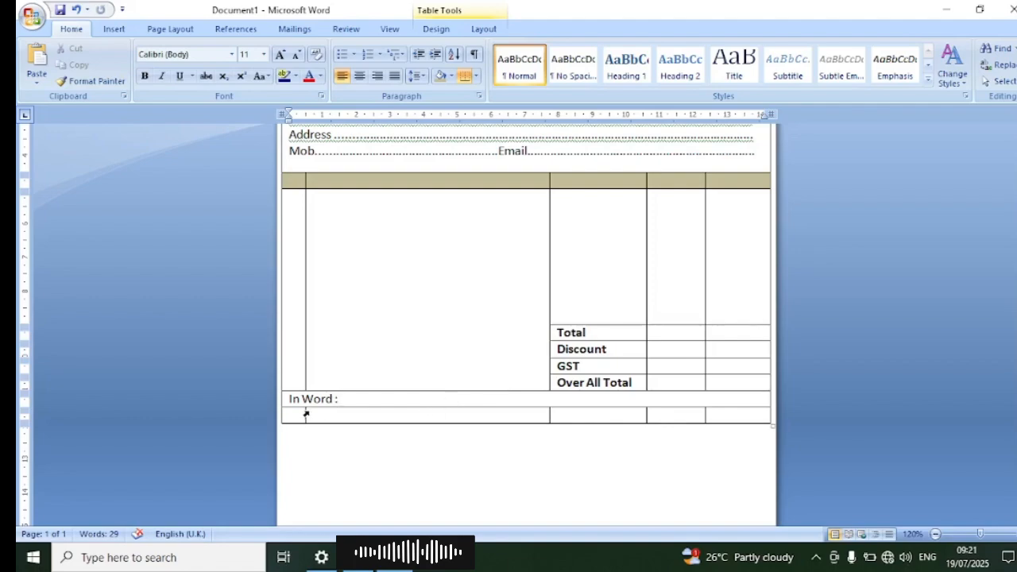
# Step: Merge all cells of the last table row into one and make that row taller
pyautogui.moveTo(306, 414); pyautogui.dragTo(669, 413)
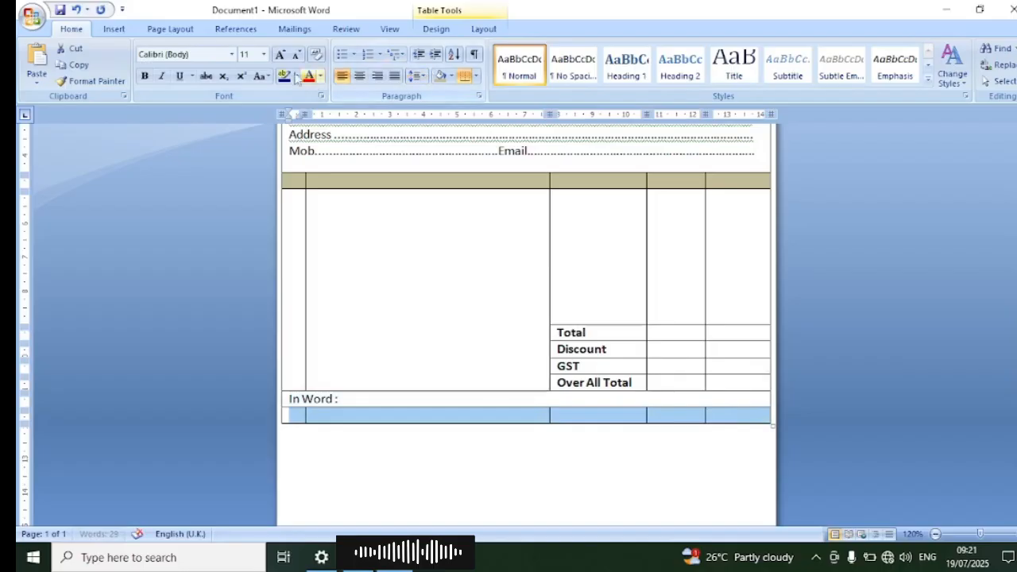
pyautogui.rightClick(500, 414)
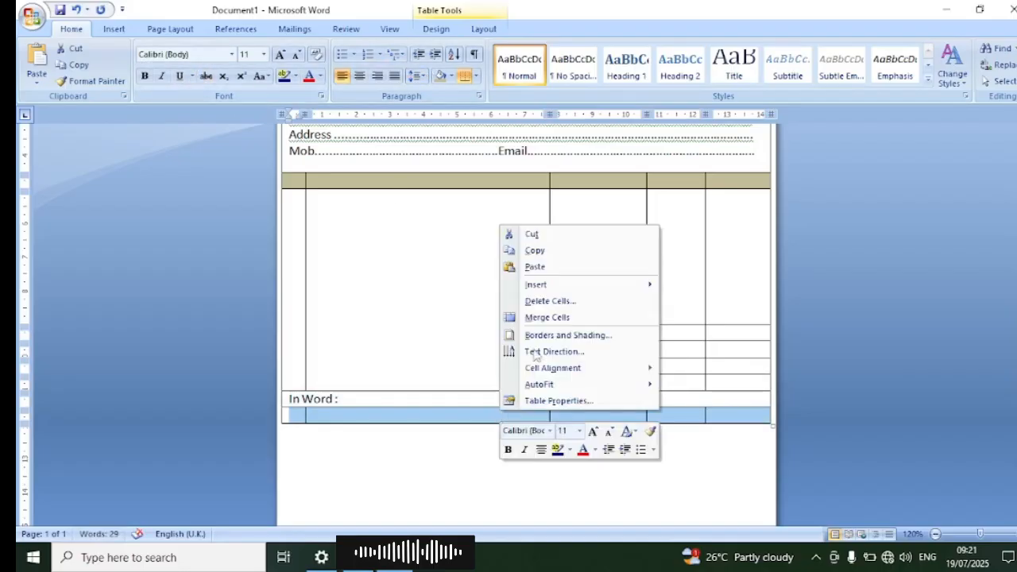
pyautogui.click(540, 317)
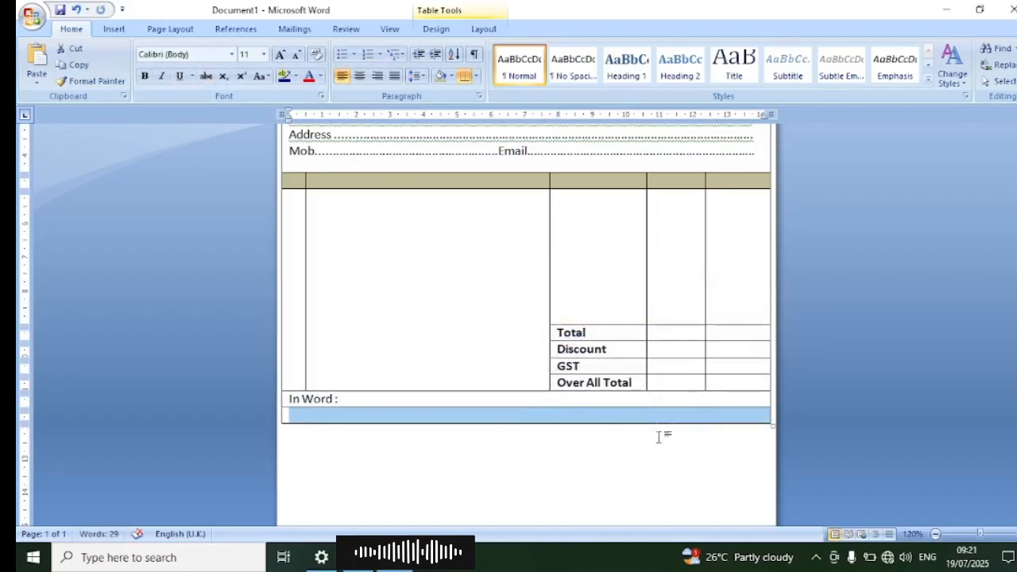
pyautogui.click(650, 414)
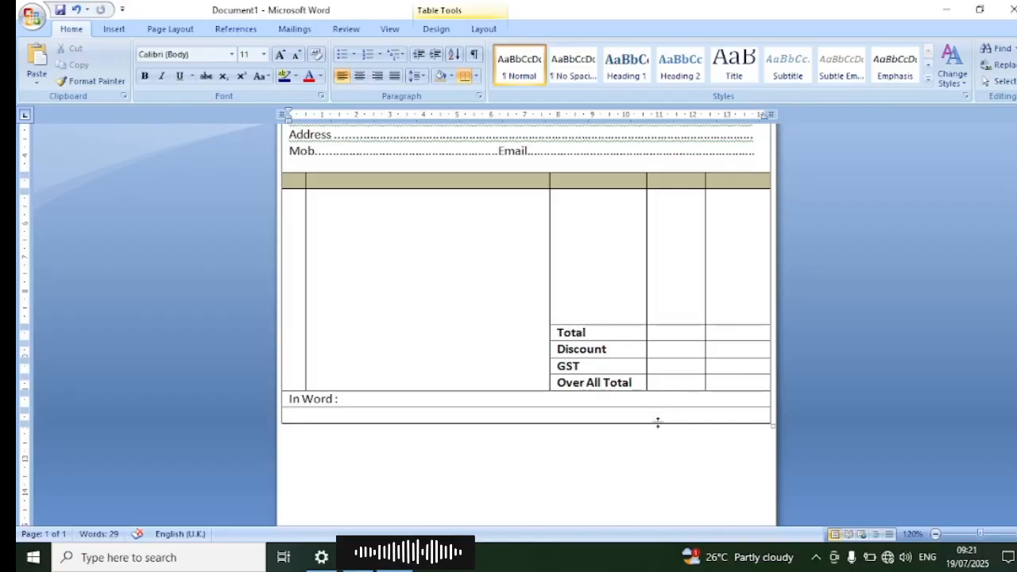
pyautogui.moveTo(658, 423); pyautogui.dragTo(659, 454)
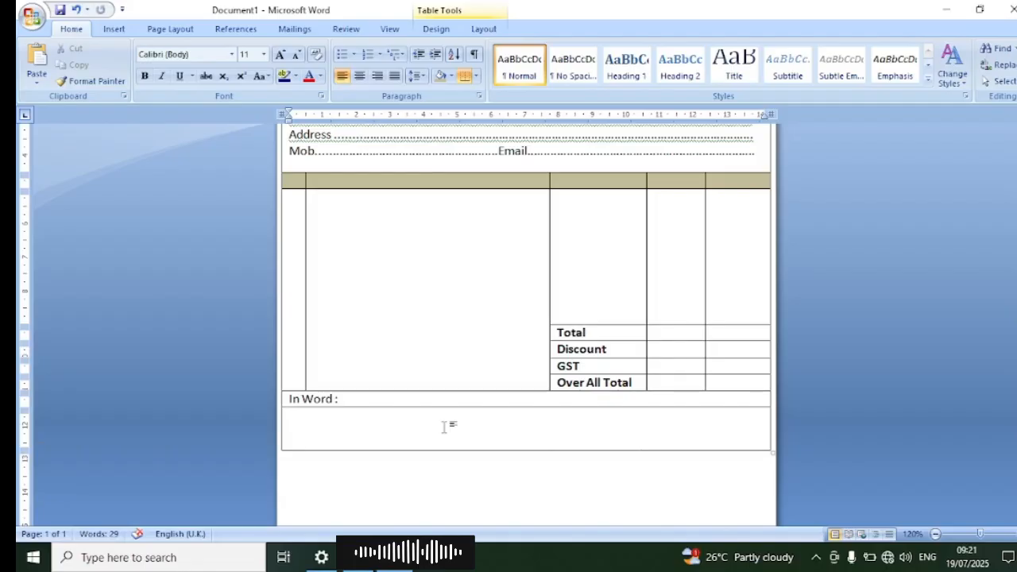
# Step: Enter "Signature" near the right end of the merged last row, on a line below blank space
pyautogui.press('Return')
pyautogui.press('Return')
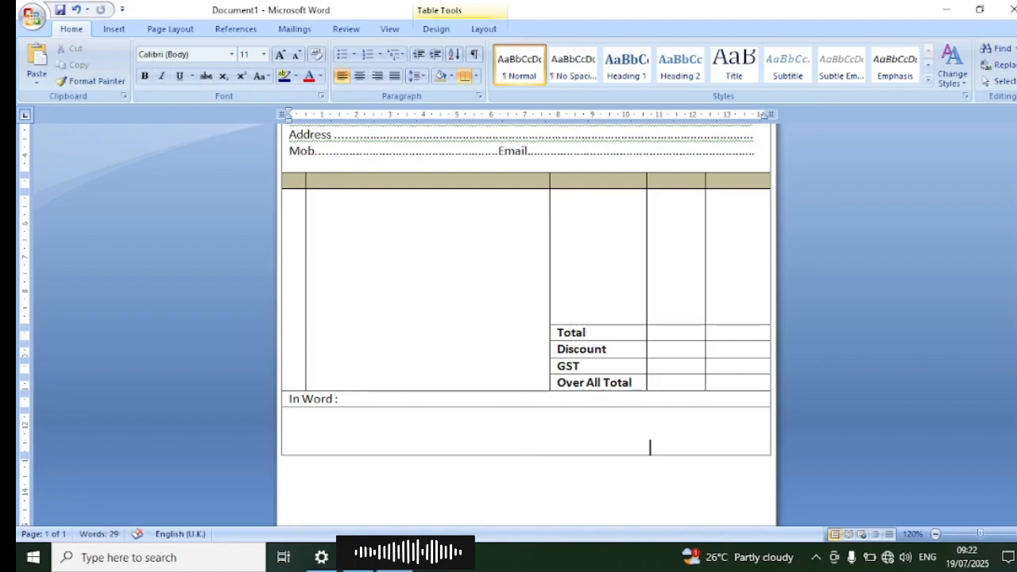
pyautogui.write('s')
pyautogui.press('BackSpace')
pyautogui.write('Signature')
pyautogui.press('Left')
pyautogui.press('Left')
pyautogui.press('Left')
pyautogui.press('Left')
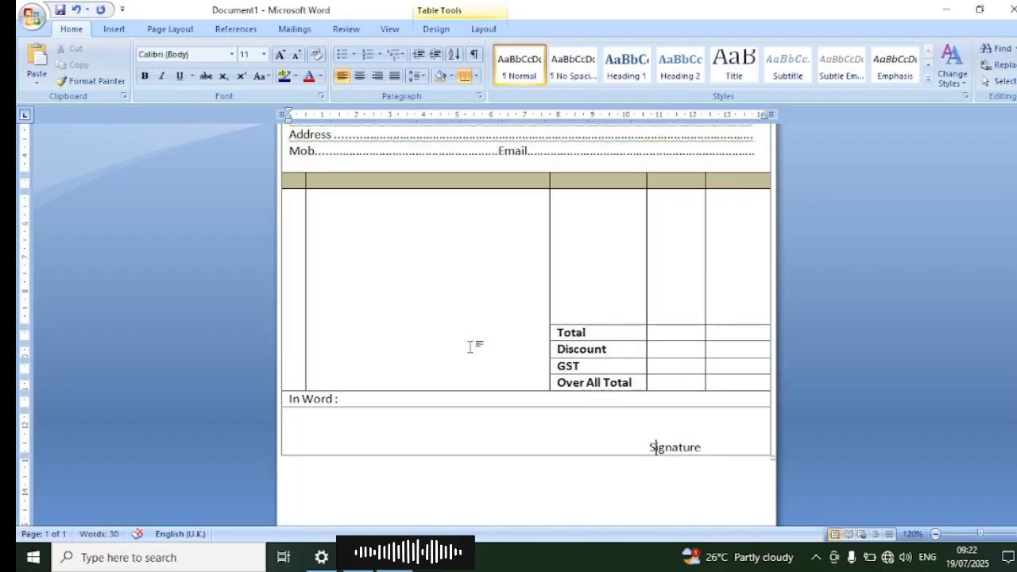
pyautogui.press('Left')
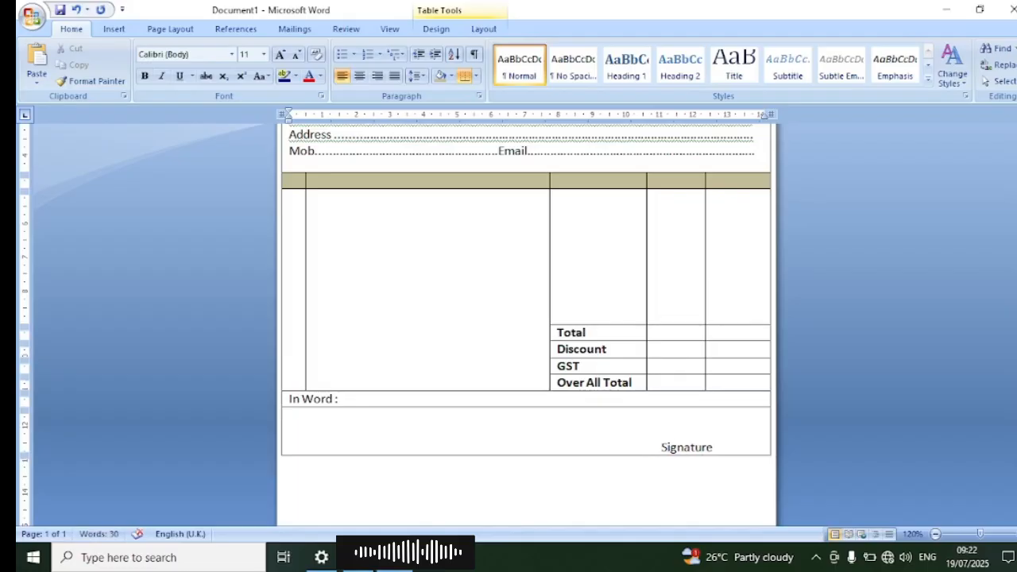
# Step: Add a short dotted signing line directly above the word Signature and align it over the word
pyautogui.click(657, 431)
pyautogui.click(377, 76)
pyautogui.write('.........................')
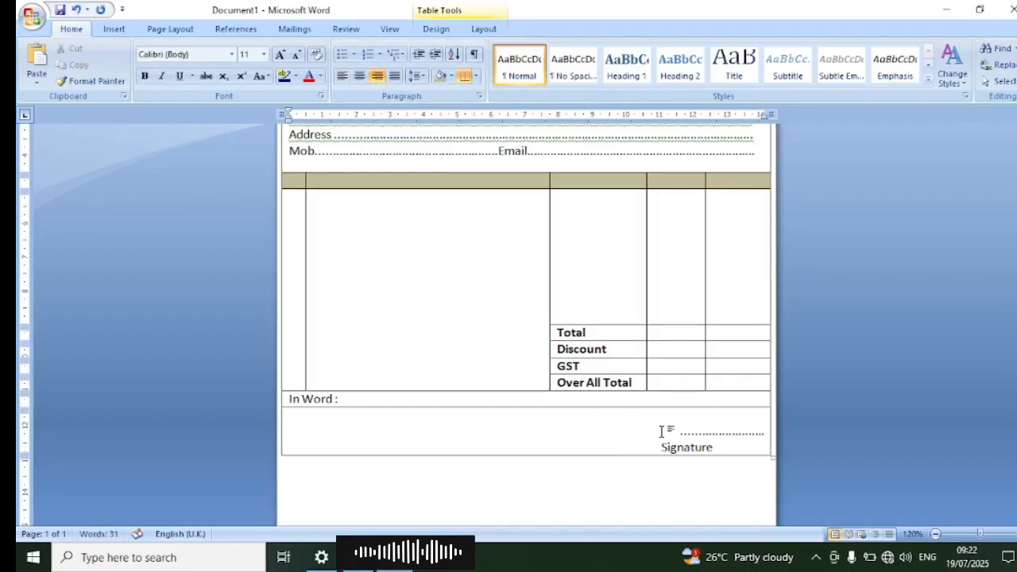
pyautogui.hotkey('ctrl', 'e')
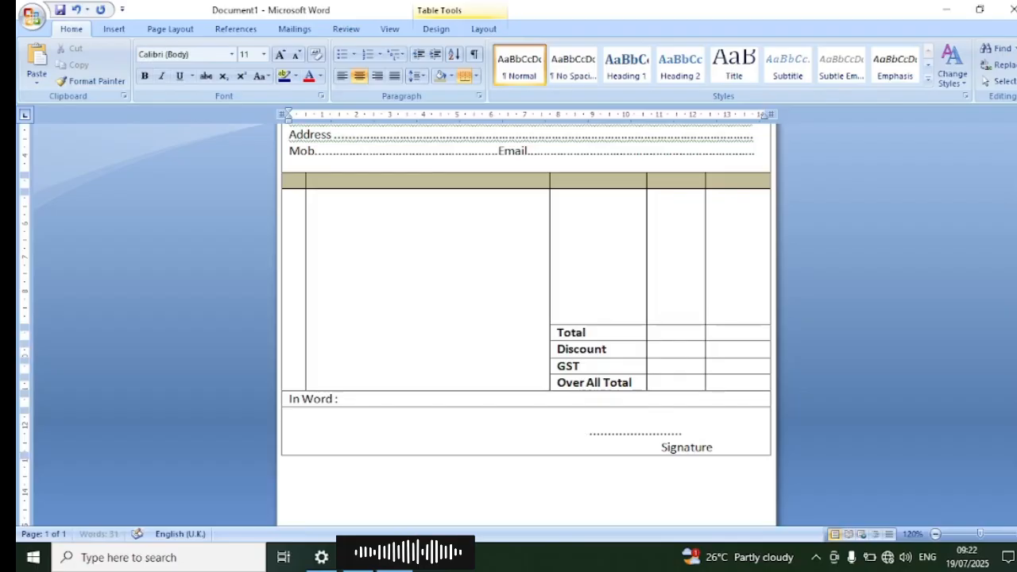
pyautogui.press('BackSpace')
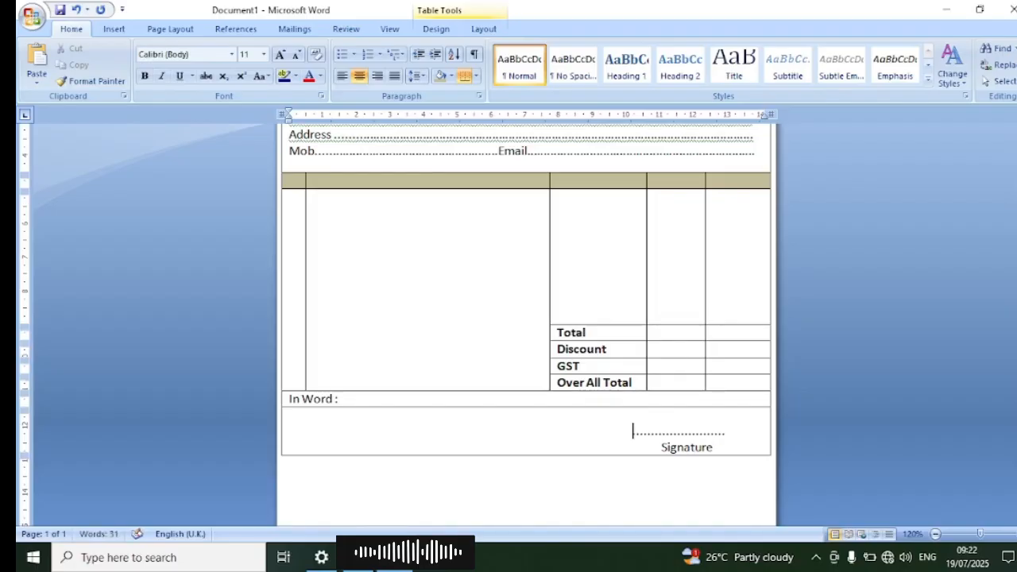
# Step: Make the "Signature" and "In Word :" labels bold
pyautogui.doubleClick(686, 446)
pyautogui.hotkey('ctrl', 'b')
pyautogui.click(530, 419)
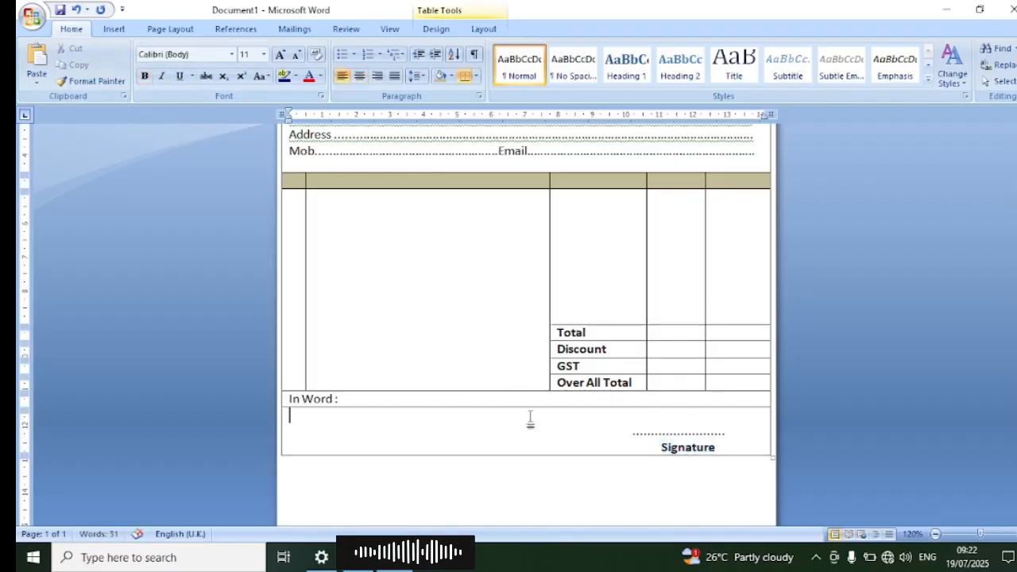
pyautogui.scroll(2, 530, 419)
pyautogui.moveTo(376, 483); pyautogui.dragTo(286, 483)
pyautogui.hotkey('ctrl', 'b')
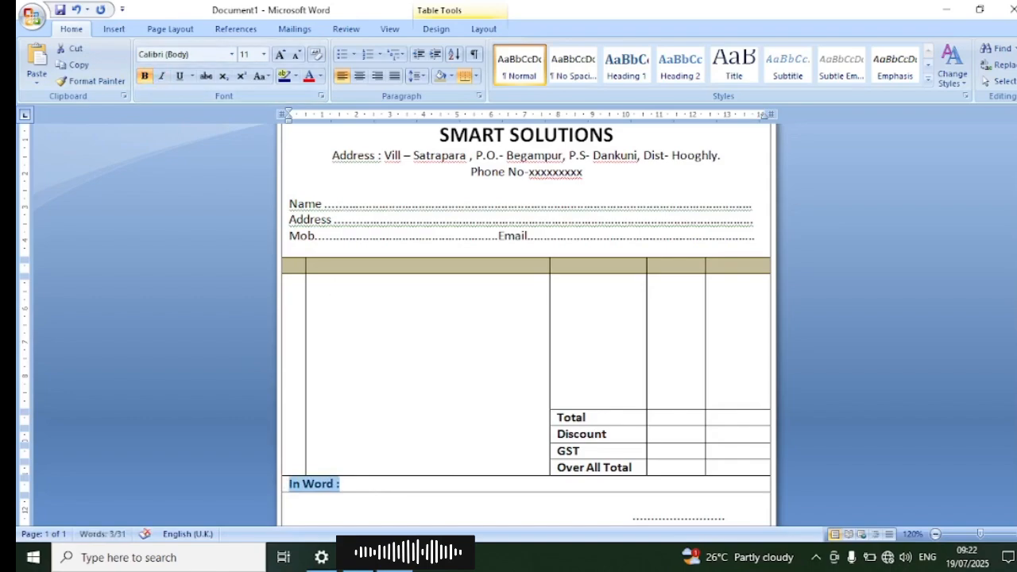
# Step: Enter the headings "S/NO." and "Particulars" in the first two cells of the shaded heading row
pyautogui.click(292, 266)
pyautogui.write('S')
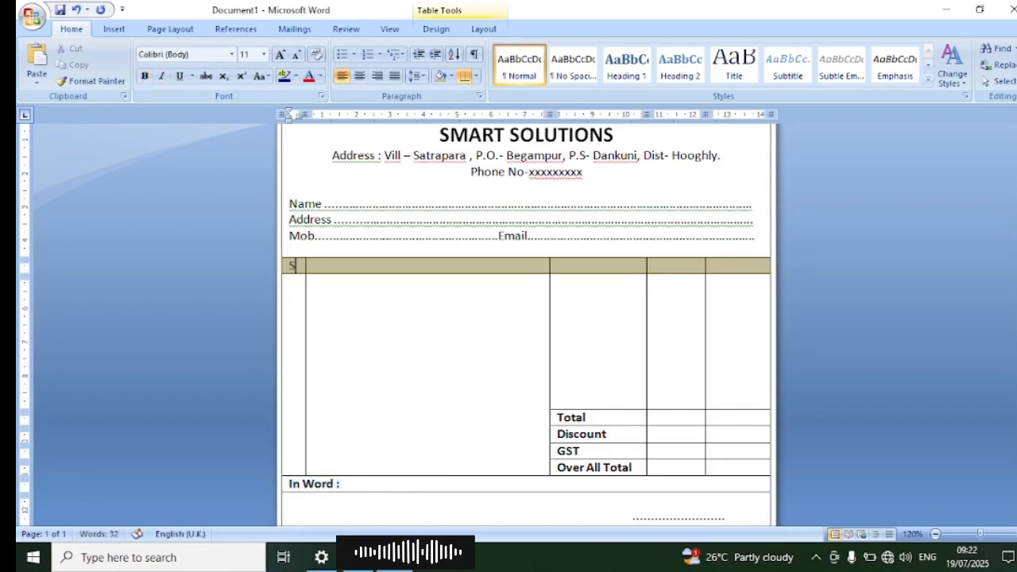
pyautogui.write('/NO.')
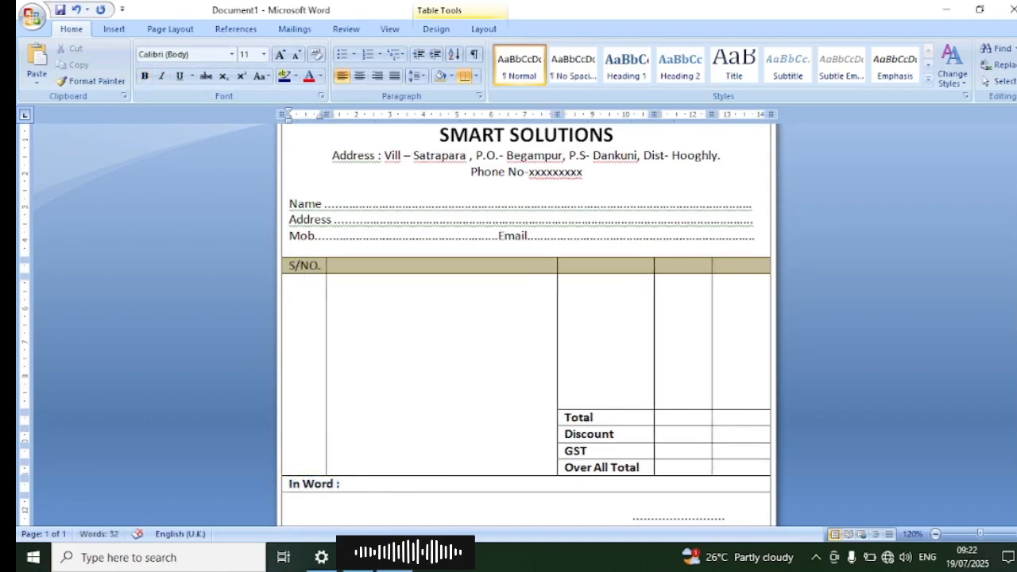
pyautogui.press('Tab')
pyautogui.write('Part')
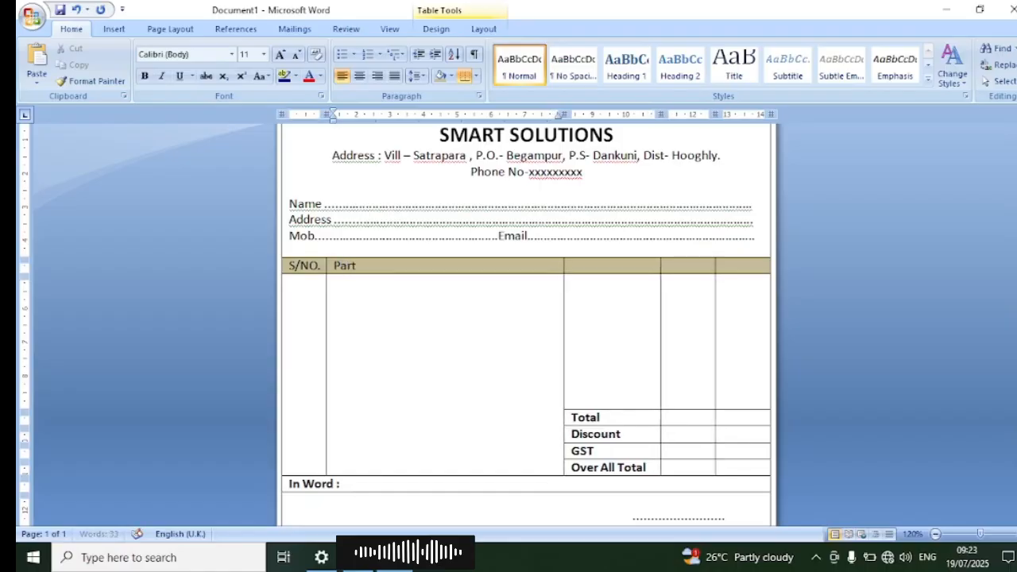
pyautogui.write('icul')
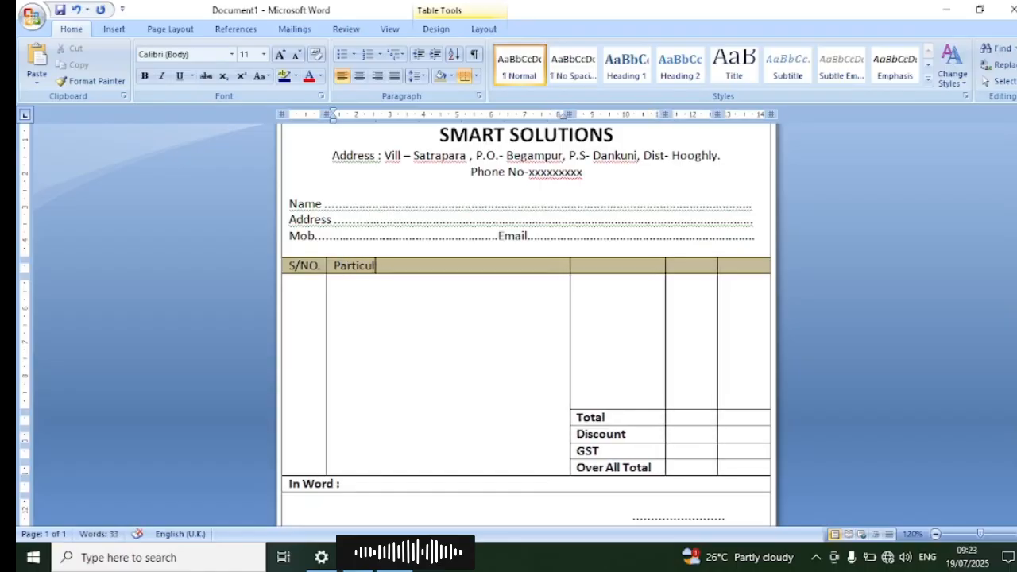
pyautogui.write('ars')
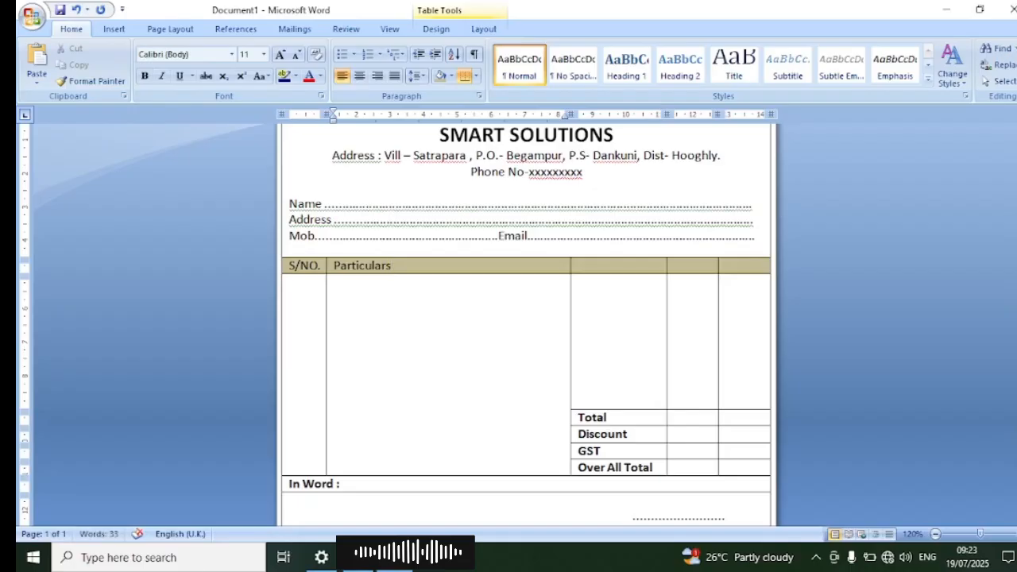
# Step: Enter the headings "Qty.", "Rate" and "Amount" in the remaining three cells of the shaded heading row
pyautogui.press('Tab')
pyautogui.write('Qty.')
pyautogui.press('Tab')
pyautogui.write('Rate')
pyautogui.press('Tab')
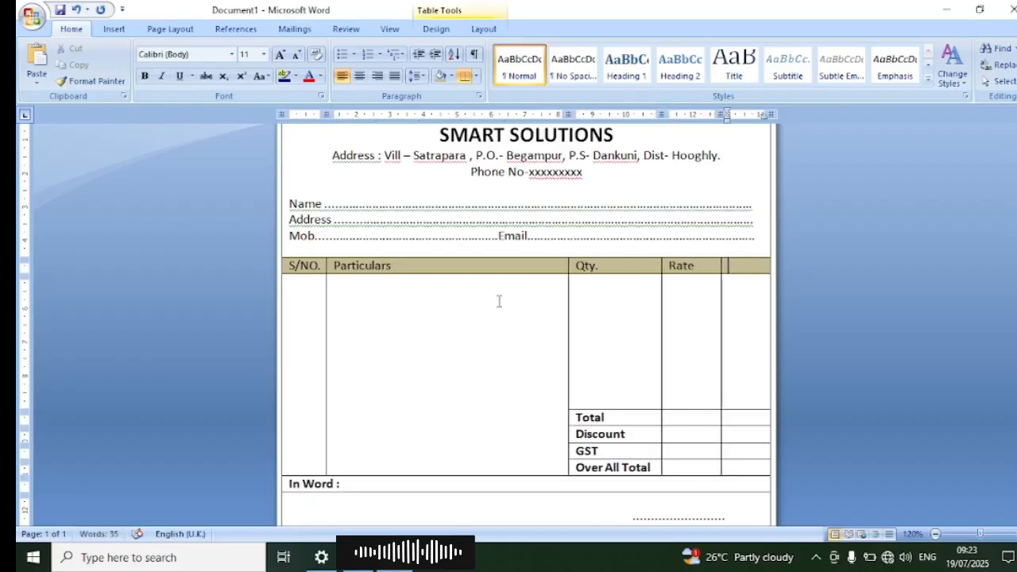
pyautogui.write('Amount')
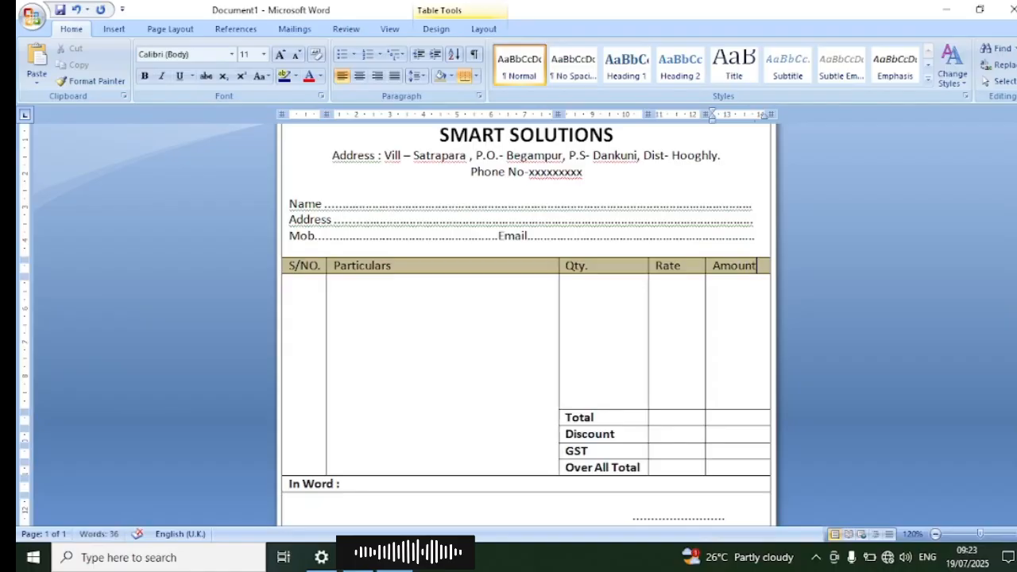
# Step: Centre the column headings in the shaded row and make them bold
pyautogui.moveTo(759, 267); pyautogui.dragTo(306, 267)
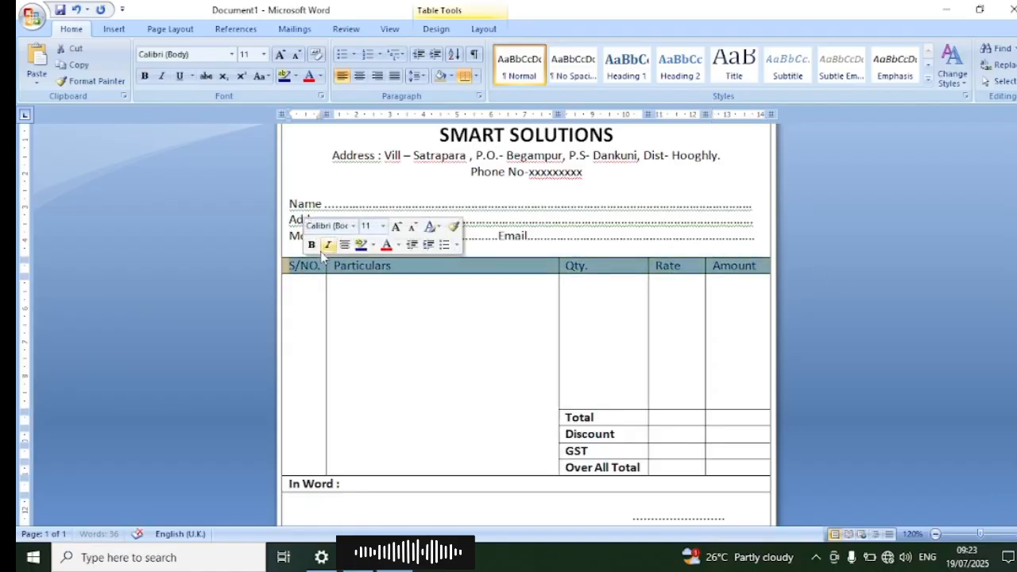
pyautogui.click(359, 76)
pyautogui.click(379, 239)
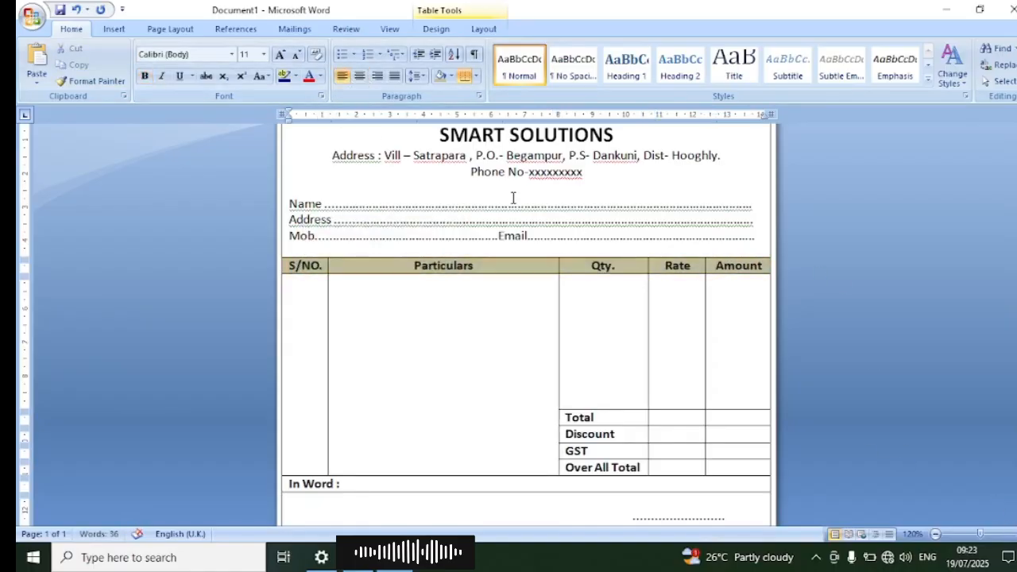
# Step: Set the line spacing of the customer Name, Address and Mob/Email lines to 1.5
pyautogui.scroll(1, 417, 262)
pyautogui.moveTo(762, 281); pyautogui.dragTo(399, 259)
pyautogui.click(419, 77)
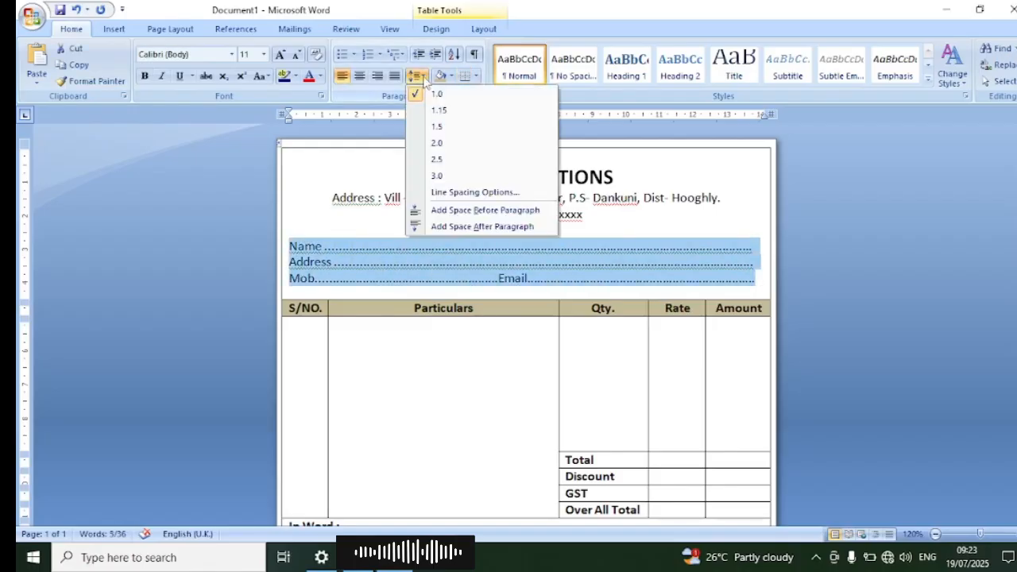
pyautogui.click(436, 127)
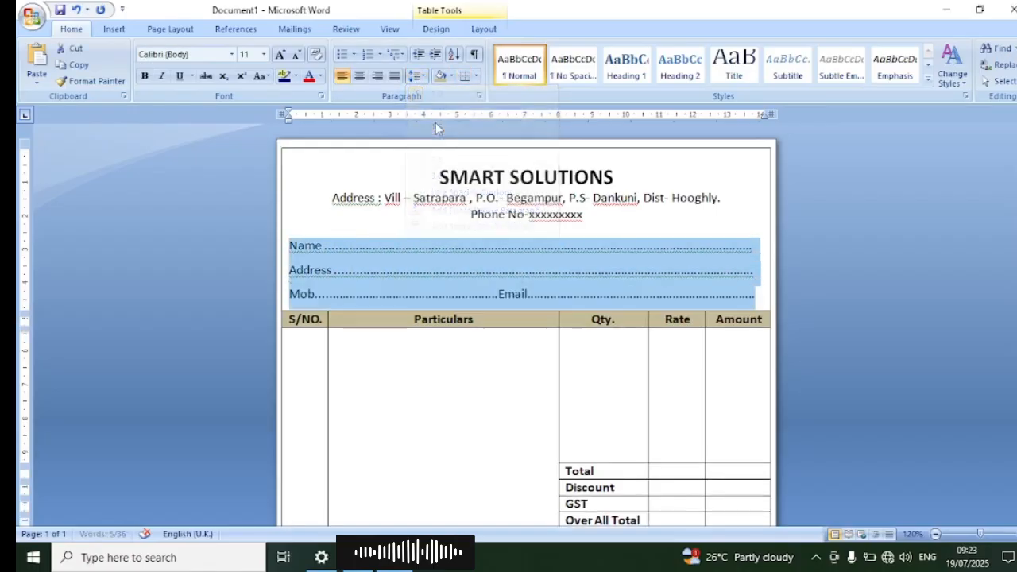
pyautogui.click(460, 270)
# Step: Make the business address and phone number lines under the SMART SOLUTIONS title bold
pyautogui.moveTo(592, 216); pyautogui.dragTo(371, 189)
pyautogui.click(145, 77)
pyautogui.click(463, 226)
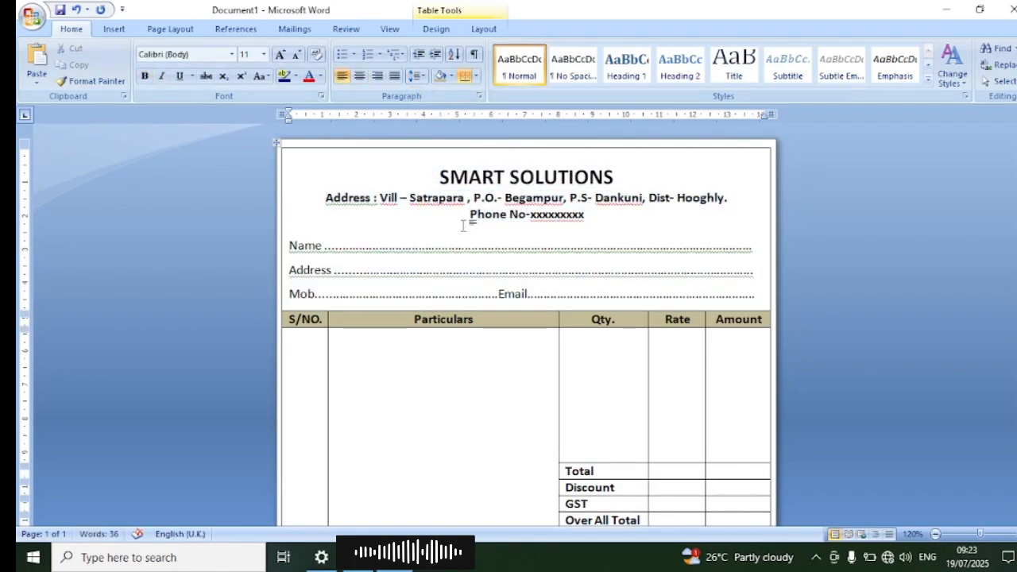
# Step: Draw a text box about 3.58 × 0.71 cm in the header's upper-left corner and enter "Gst No." followed by the GST number
pyautogui.click(114, 29)
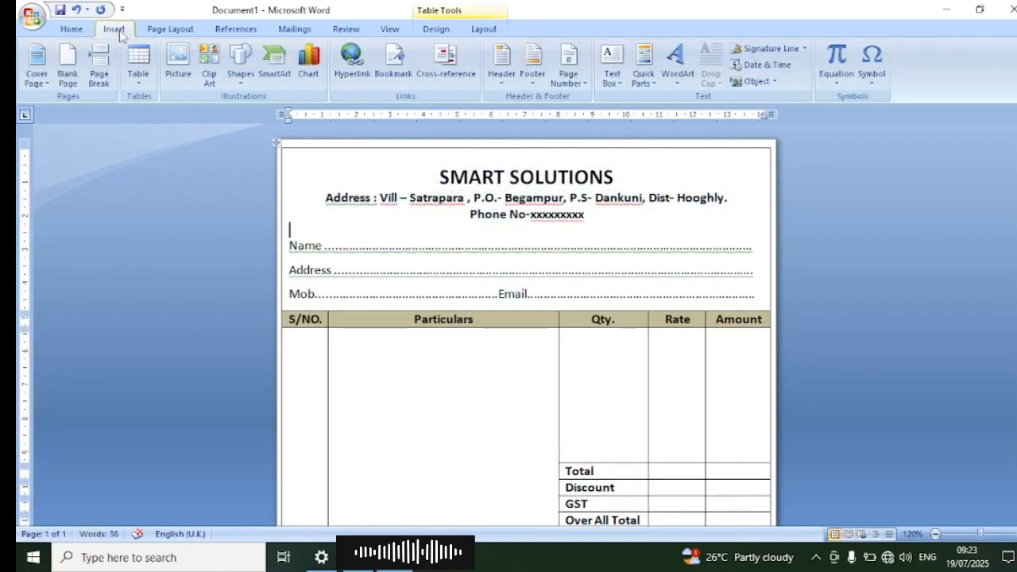
pyautogui.click(241, 62)
pyautogui.click(234, 115)
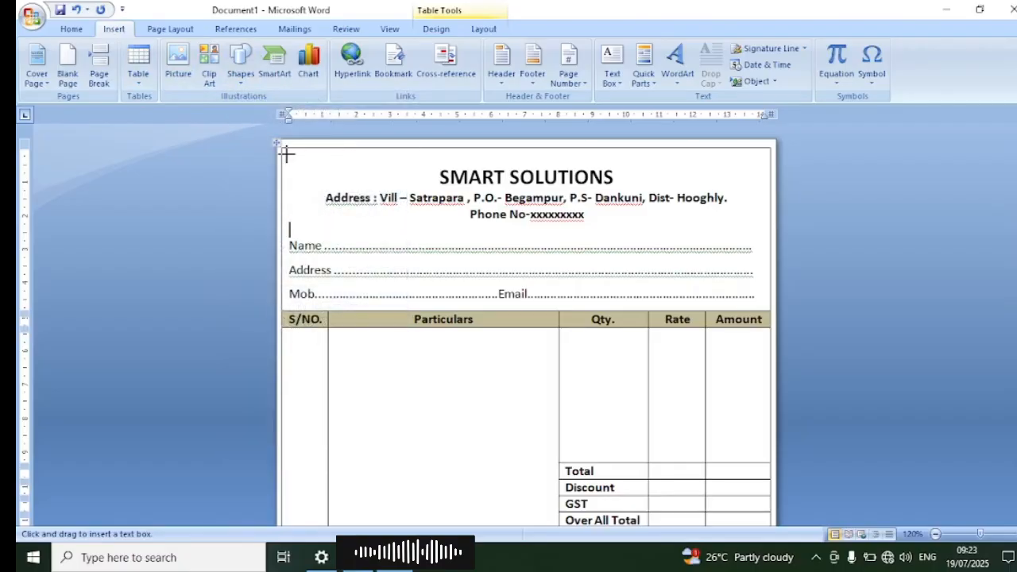
pyautogui.moveTo(284, 151); pyautogui.dragTo(409, 173)
pyautogui.write('G')
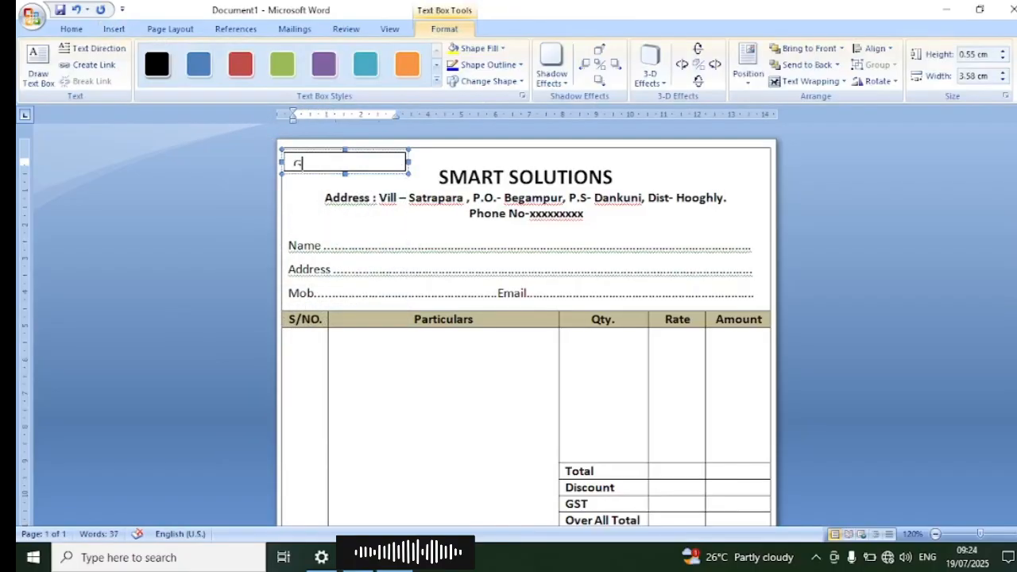
pyautogui.moveTo(345, 174); pyautogui.dragTo(346, 178)
pyautogui.click(329, 166)
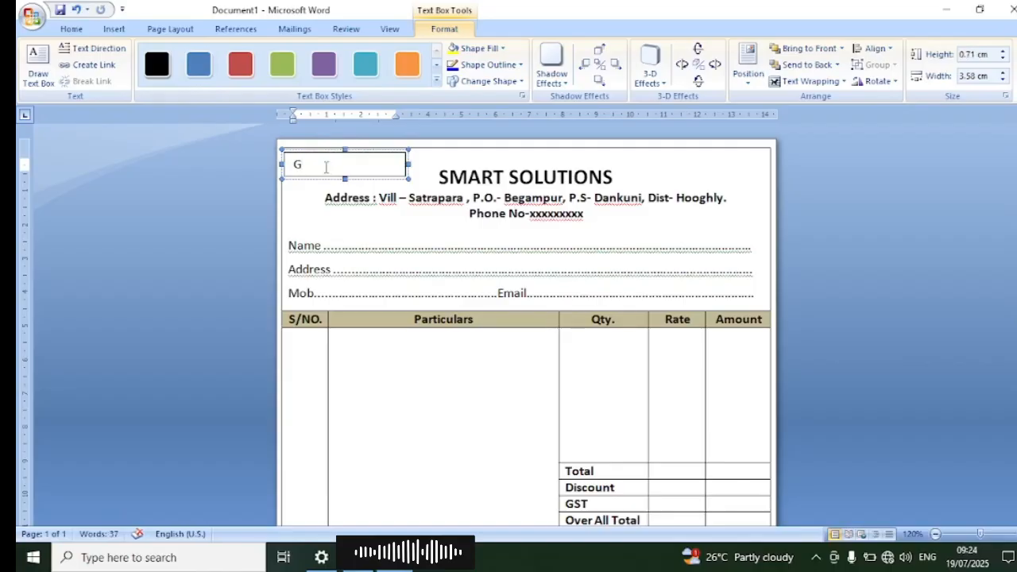
pyautogui.write('st No. 68749955')
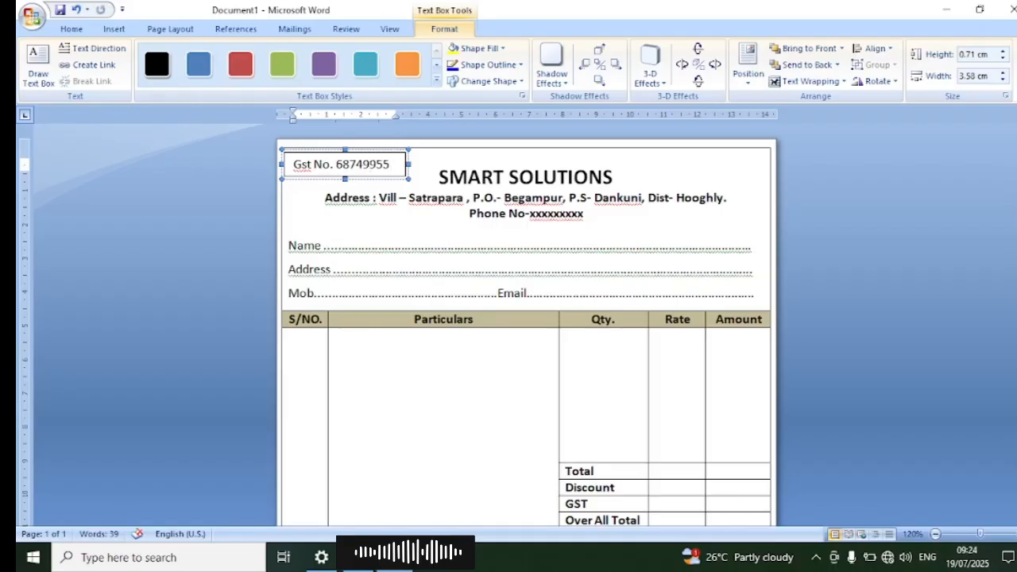
pyautogui.click(339, 207)
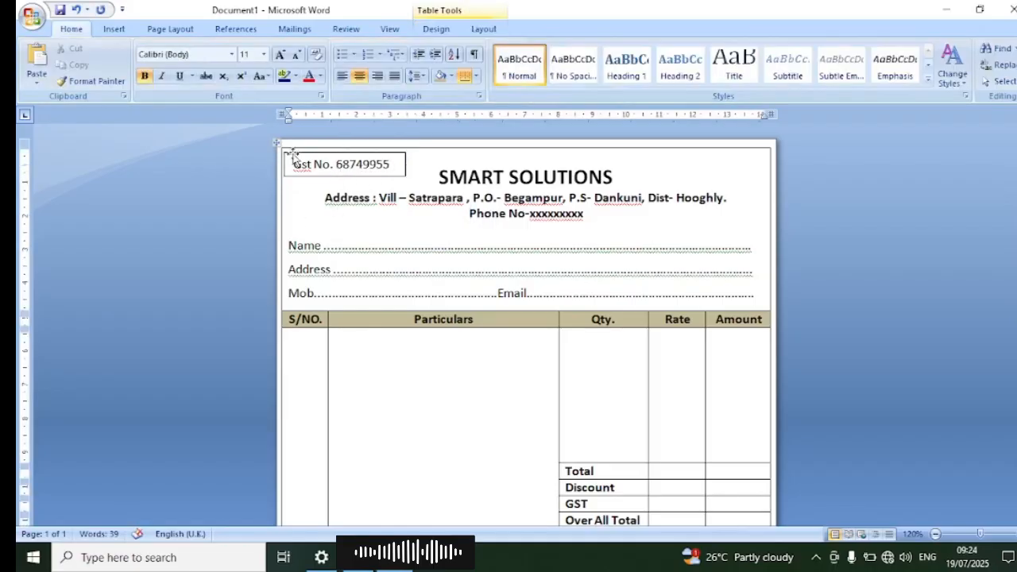
# Step: Remove the outline from the Gst No. text box
pyautogui.click(337, 176)
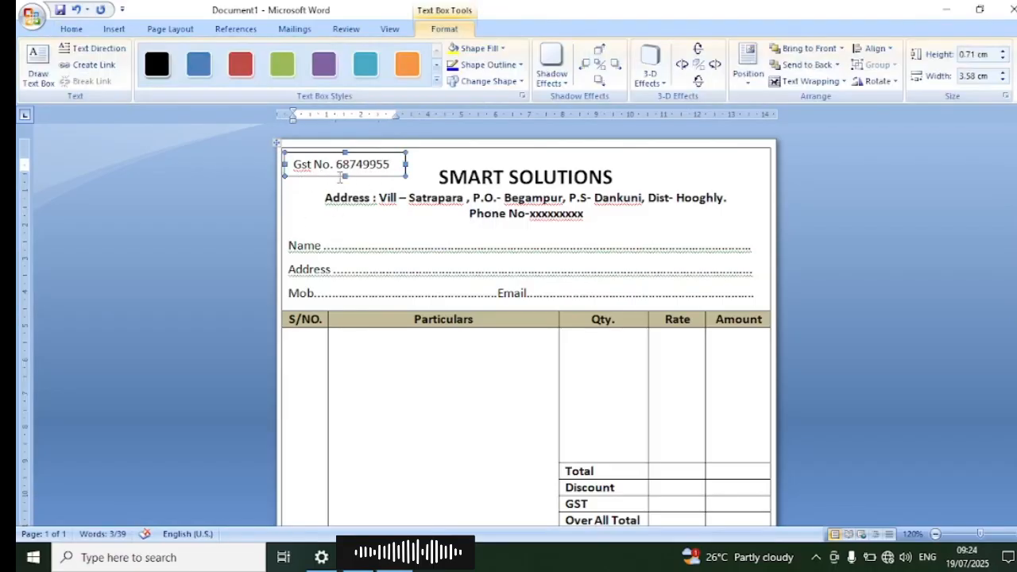
pyautogui.click(486, 64)
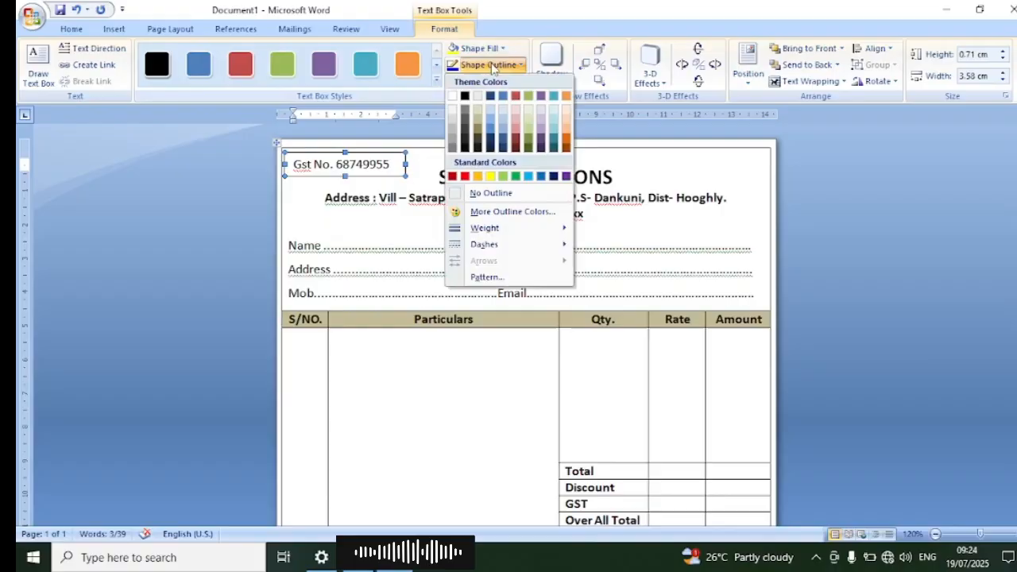
pyautogui.click(499, 193)
pyautogui.click(401, 211)
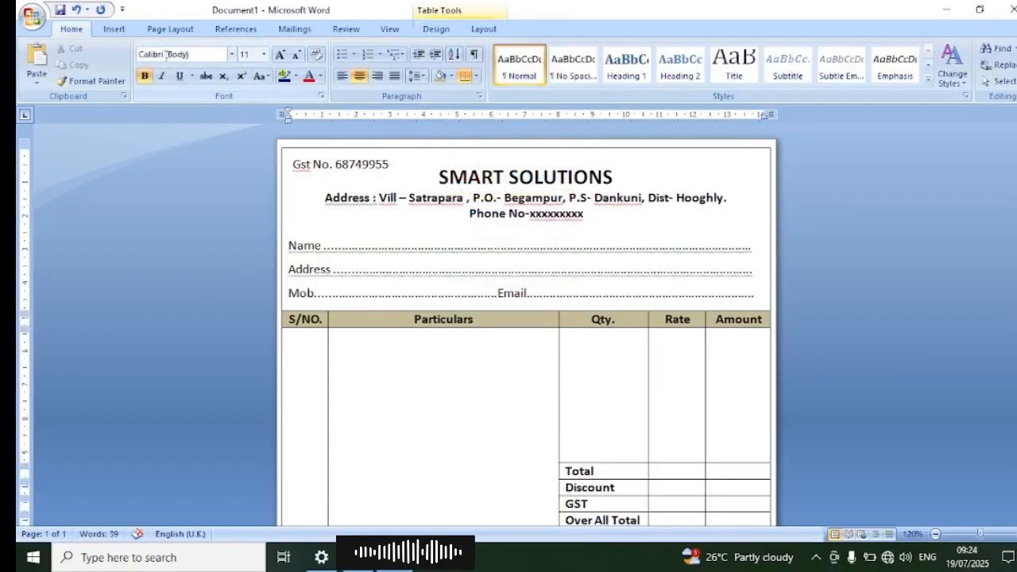
# Step: Insert a preset text box and replace its placeholder text with "Tax Invoice Bill"
pyautogui.click(117, 29)
pyautogui.click(611, 65)
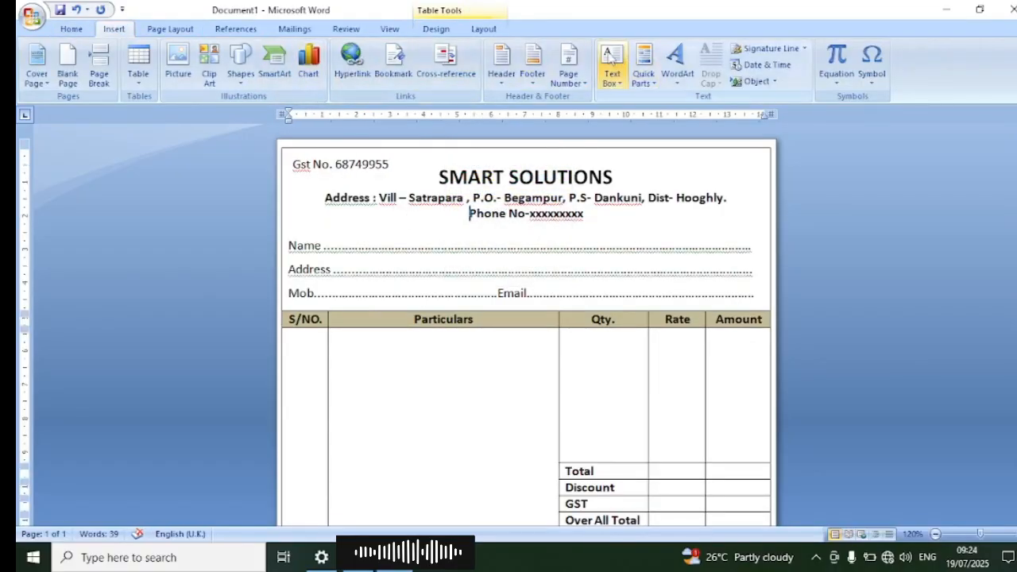
pyautogui.click(676, 183)
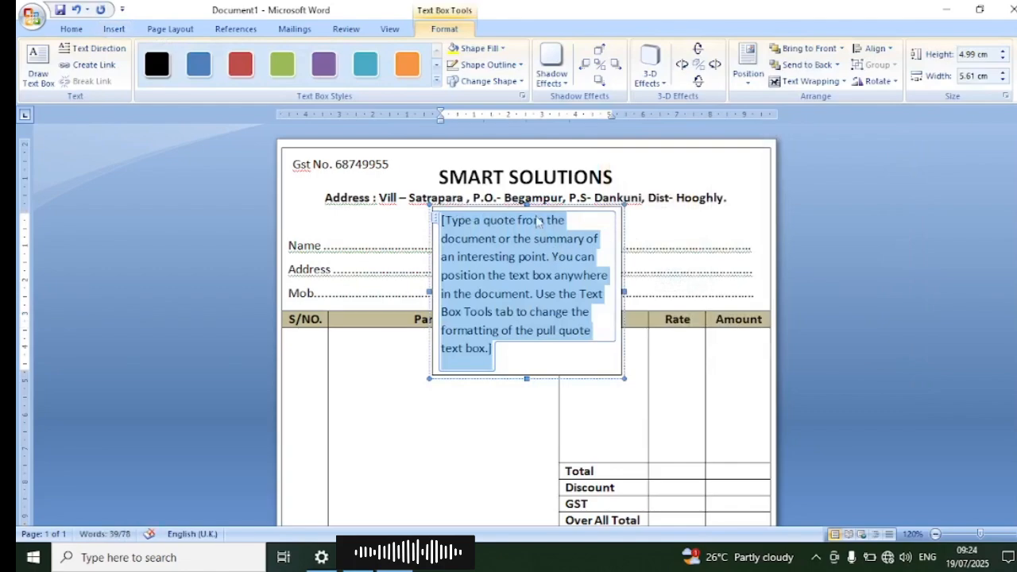
pyautogui.press('Delete')
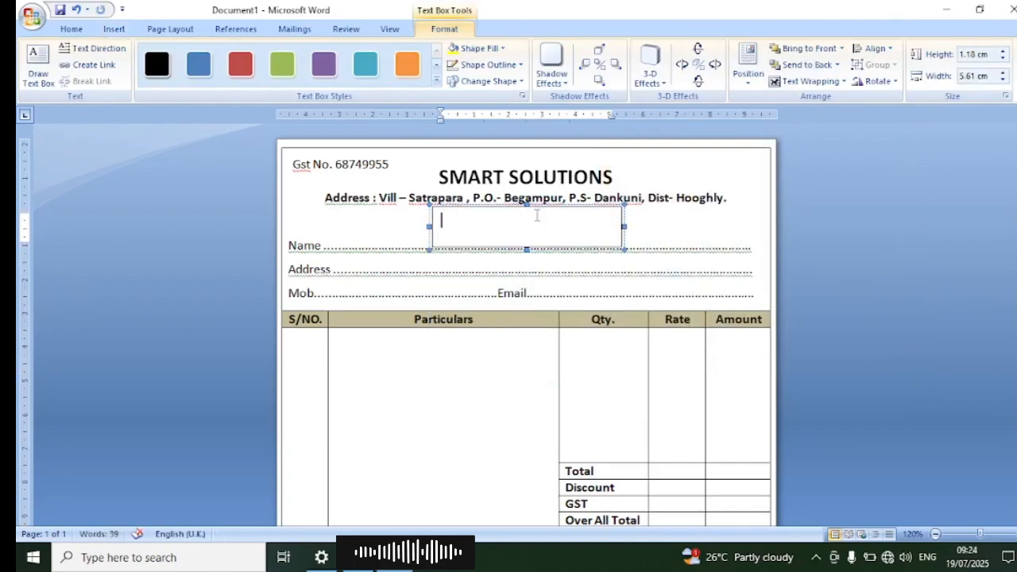
pyautogui.write('Tax Inv')
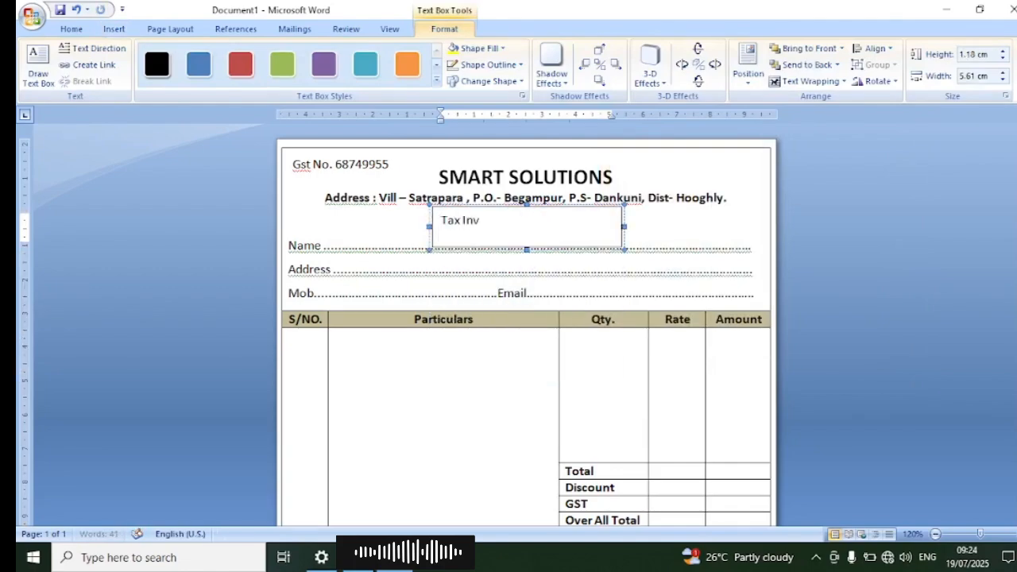
pyautogui.write('oice Bill')
# Step: Make the "Tax Invoice Bill" text bold at font size 11
pyautogui.moveTo(521, 221); pyautogui.dragTo(438, 222)
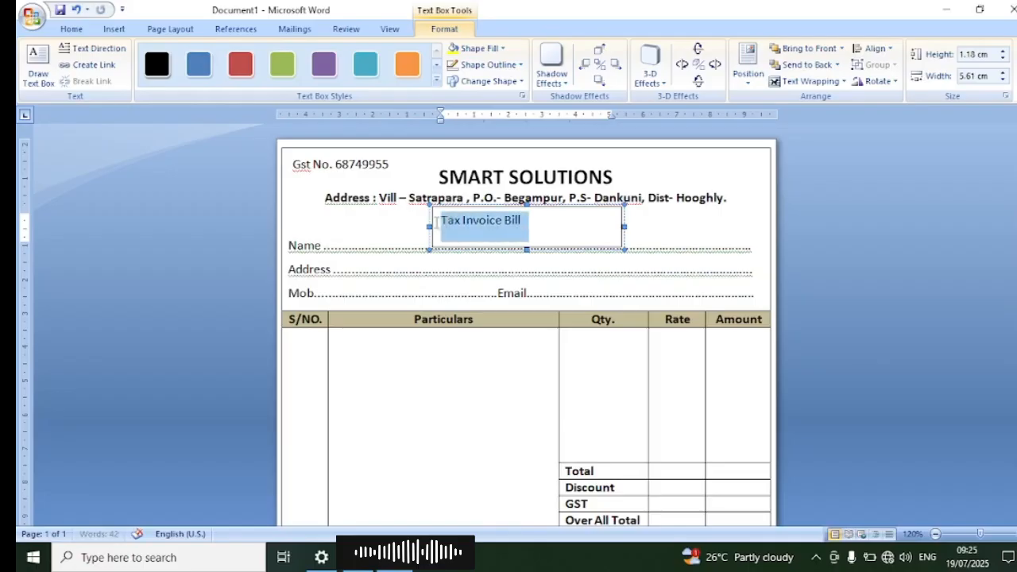
pyautogui.click(72, 29)
pyautogui.click(144, 75)
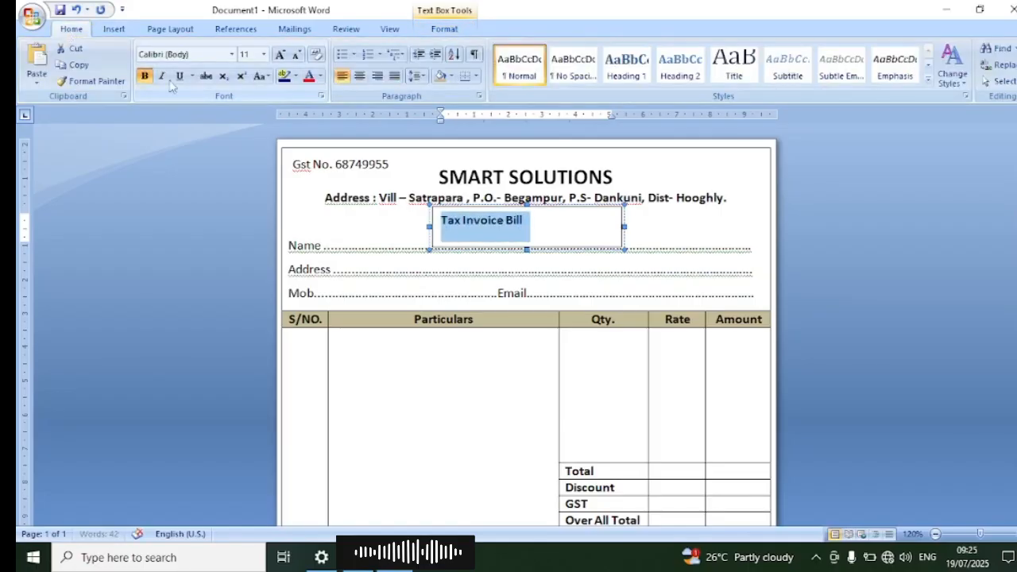
pyautogui.click(280, 56)
pyautogui.click(296, 55)
# Step: Move the Tax Invoice Bill text box up over the SMART SOLUTIONS title and remove its outline
pyautogui.moveTo(536, 205); pyautogui.dragTo(570, 149)
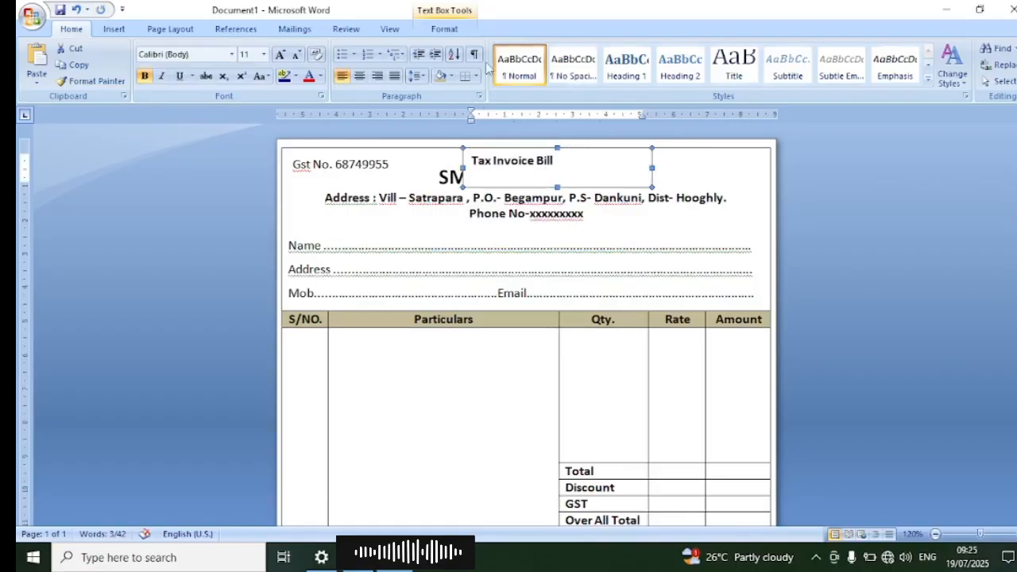
pyautogui.click(445, 29)
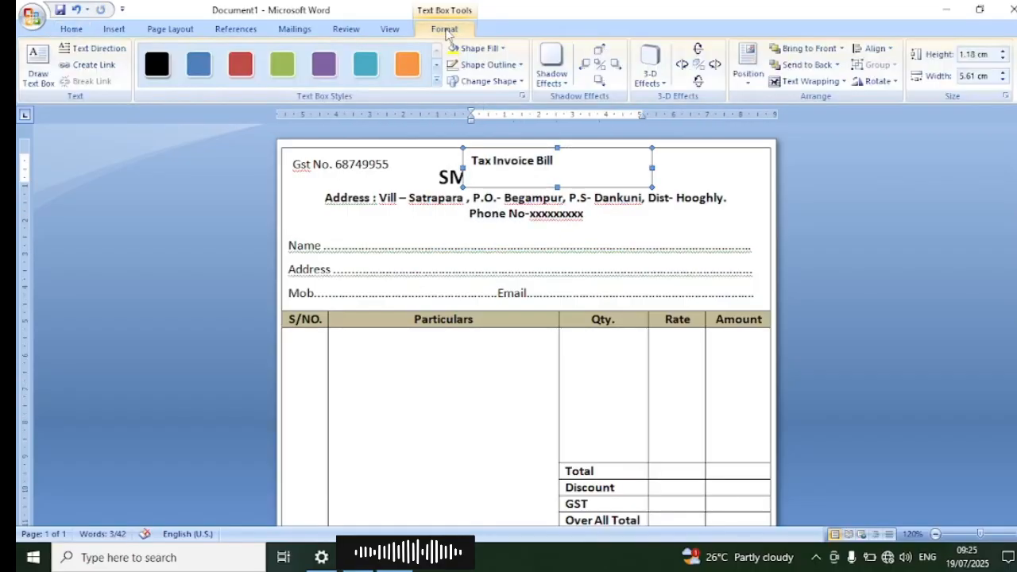
pyautogui.click(487, 65)
pyautogui.click(476, 193)
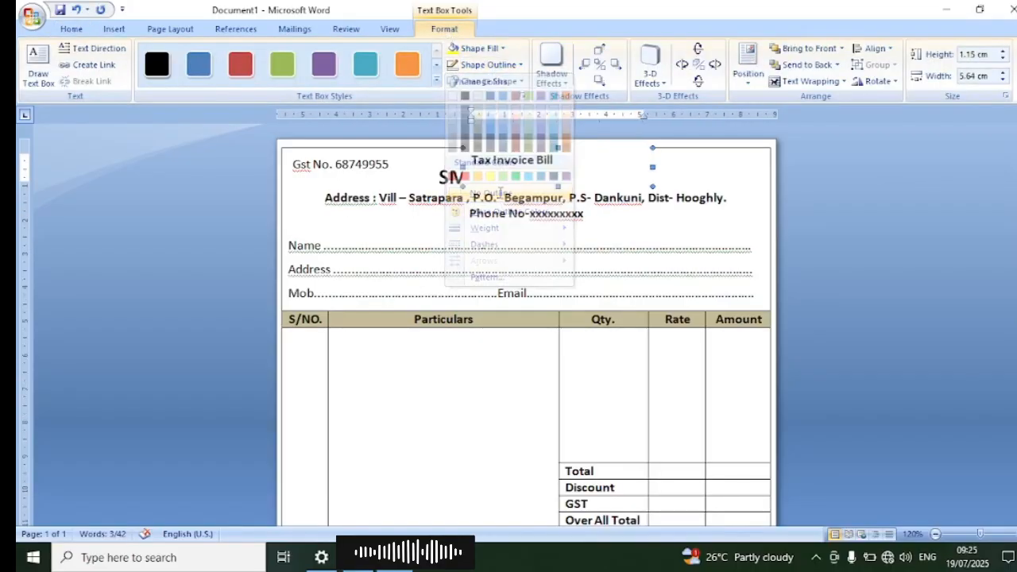
# Step: Place the Tax Invoice Bill box behind the text and nudge it up and right until its text sits above the SMART SOLUTIONS title
pyautogui.click(805, 81)
pyautogui.click(813, 150)
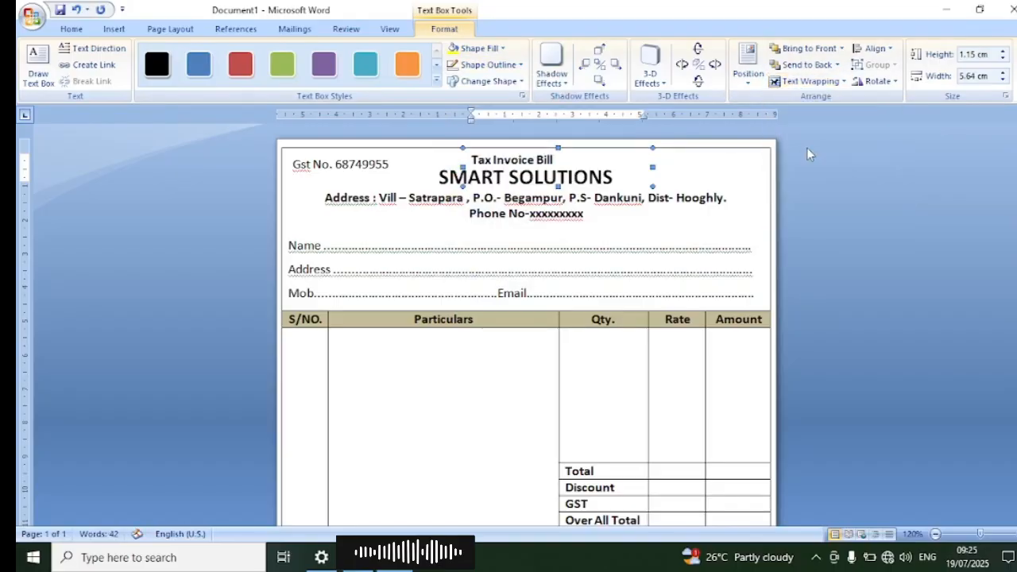
pyautogui.hotkey('ctrl', 'Up')
pyautogui.hotkey('ctrl', 'Up')
pyautogui.hotkey('ctrl', 'Up')
pyautogui.hotkey('ctrl', 'Up')
pyautogui.hotkey('ctrl', 'Up')
pyautogui.hotkey('ctrl', 'Up')
pyautogui.hotkey('ctrl', 'Up')
pyautogui.hotkey('ctrl', 'Up')
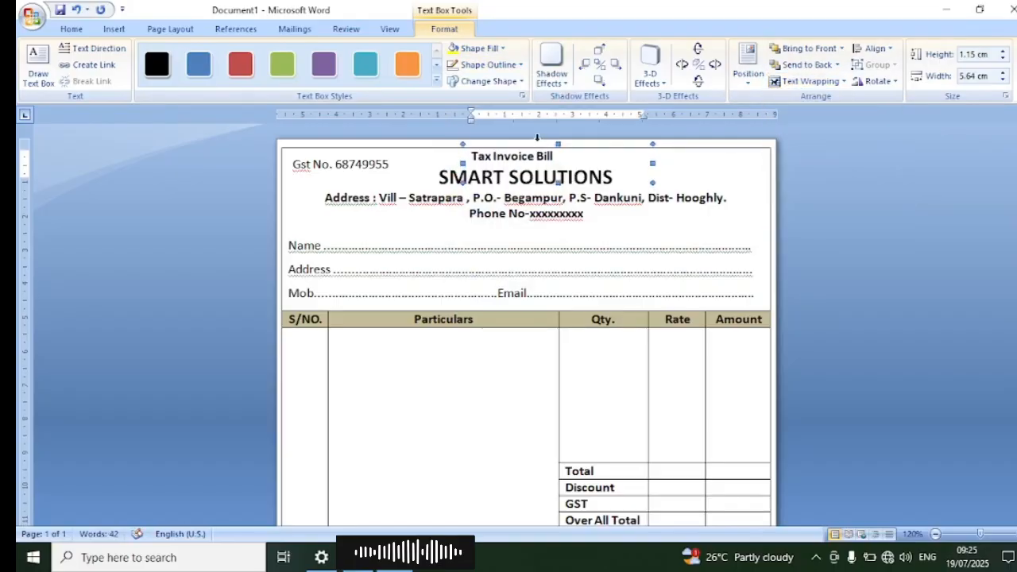
pyautogui.hotkey('ctrl', 'Right')
pyautogui.hotkey('ctrl', 'Right')
pyautogui.hotkey('ctrl', 'Right')
pyautogui.hotkey('ctrl', 'Right')
pyautogui.hotkey('ctrl', 'Right')
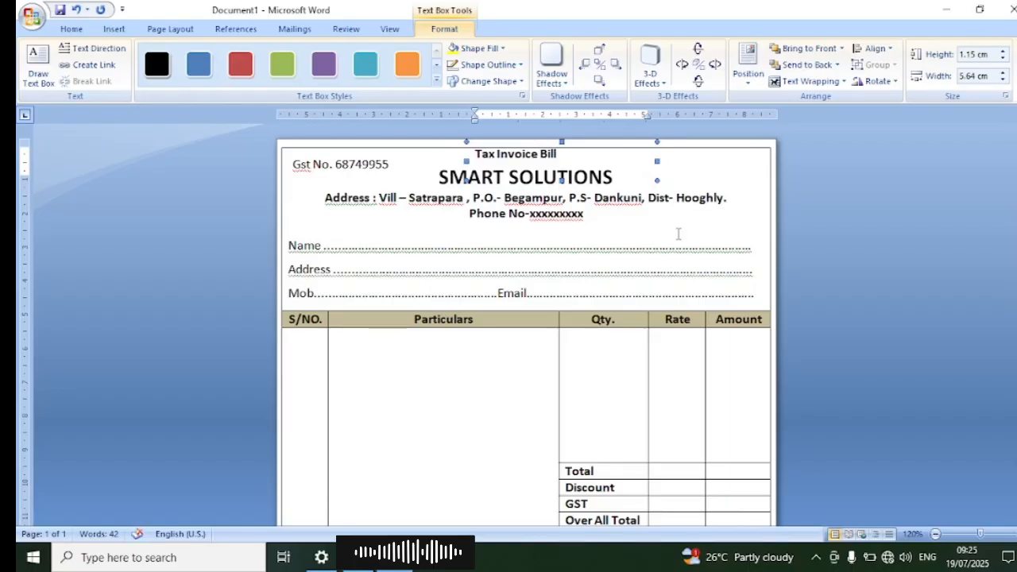
pyautogui.click(678, 234)
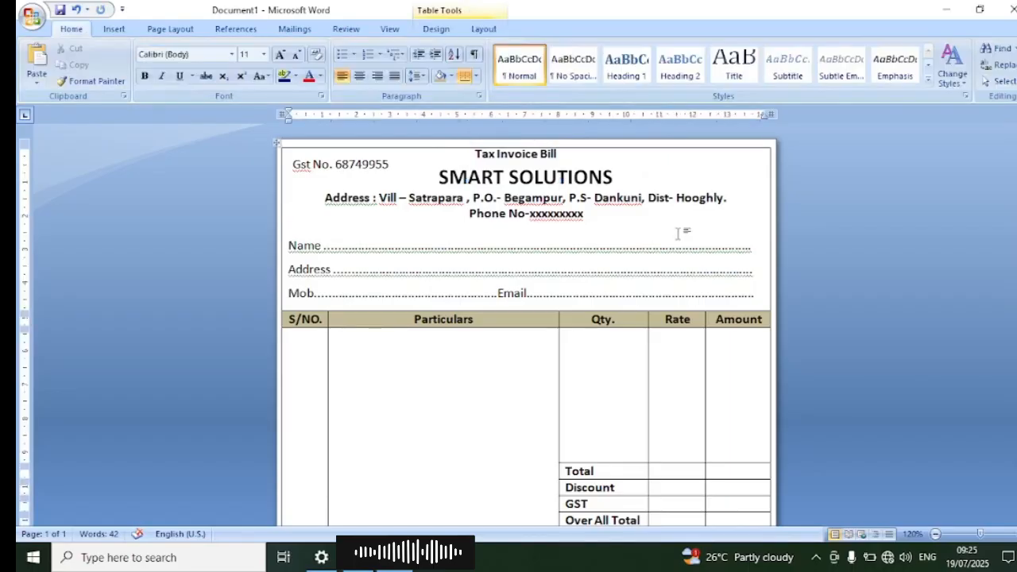
# Step: Draw a text box about 2.65 × 0.84 cm in the header's upper-right corner and enter "Date" in it
pyautogui.click(116, 29)
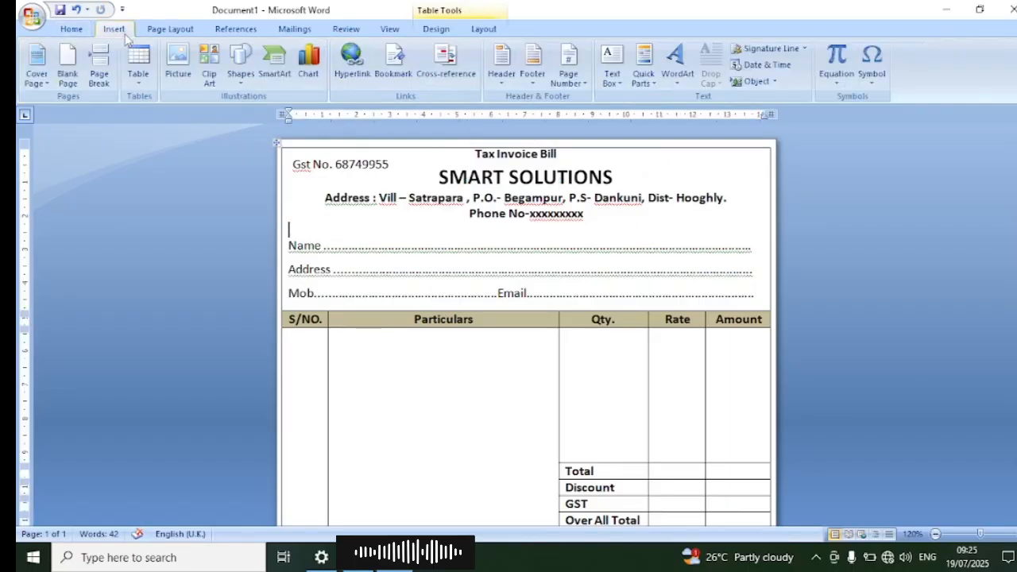
pyautogui.click(241, 63)
pyautogui.click(236, 116)
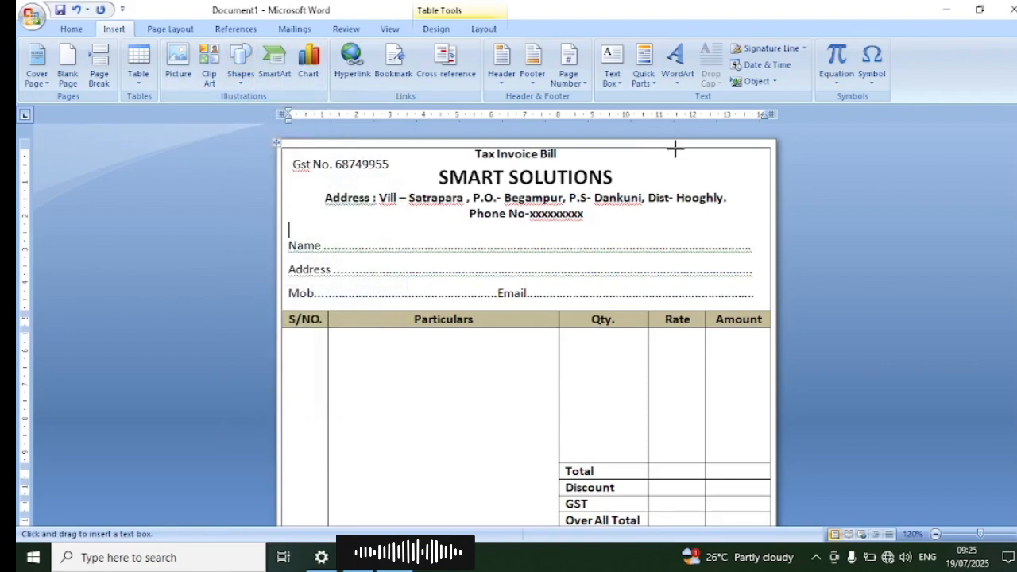
pyautogui.moveTo(675, 147); pyautogui.dragTo(768, 172)
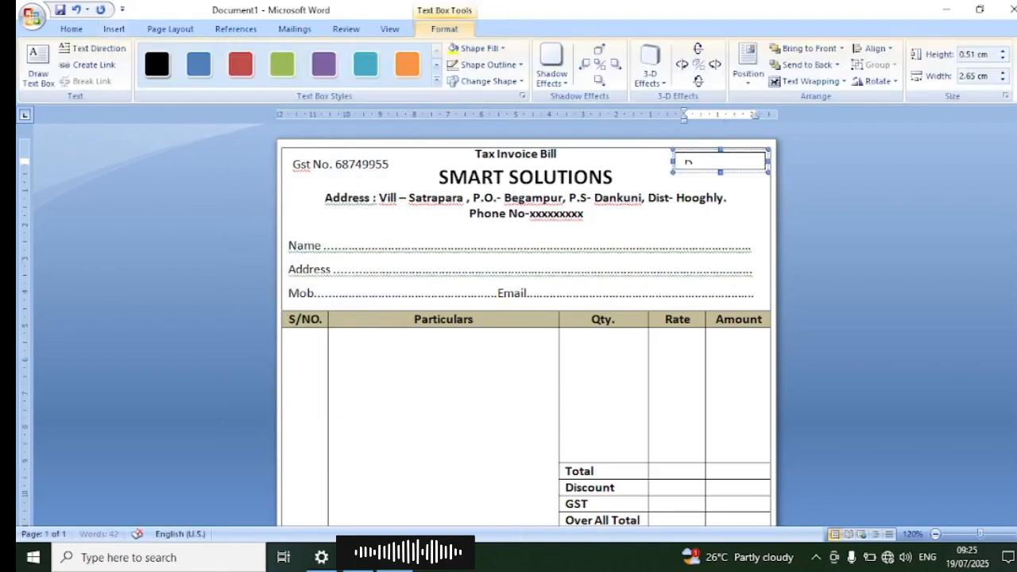
pyautogui.write('Date')
pyautogui.moveTo(720, 172); pyautogui.dragTo(720, 183)
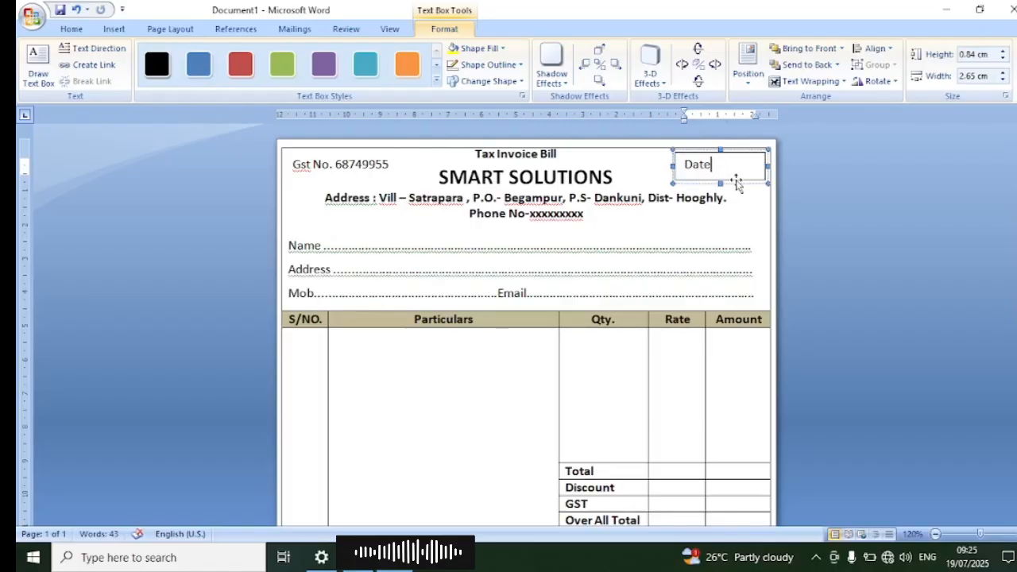
# Step: Add dotted day, month and year blanks separated by slashes after "Date", widening the text box to about 4.2 cm
pyautogui.write('........./....')
pyautogui.moveTo(674, 165); pyautogui.dragTo(621, 165)
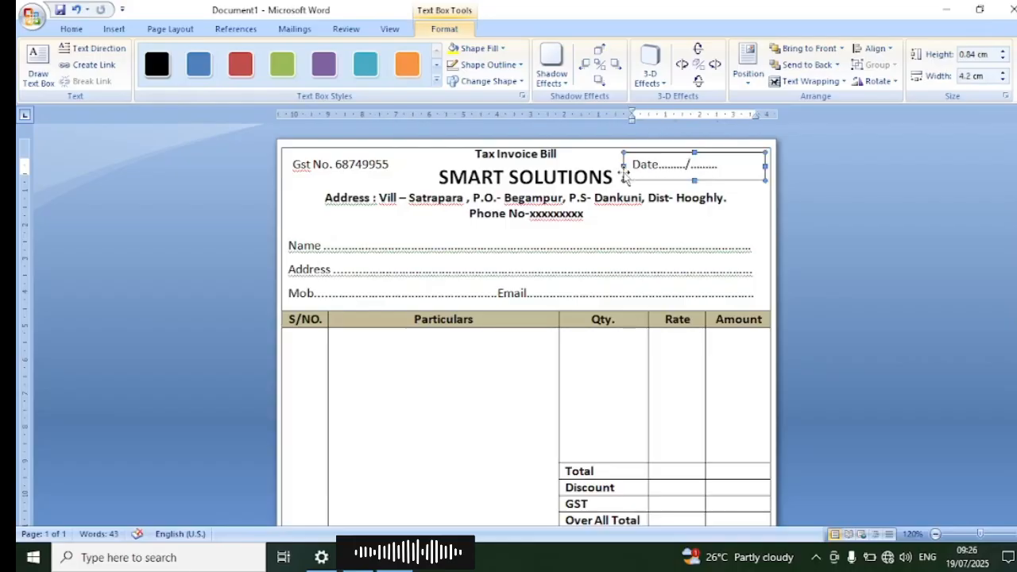
pyautogui.write('...../')
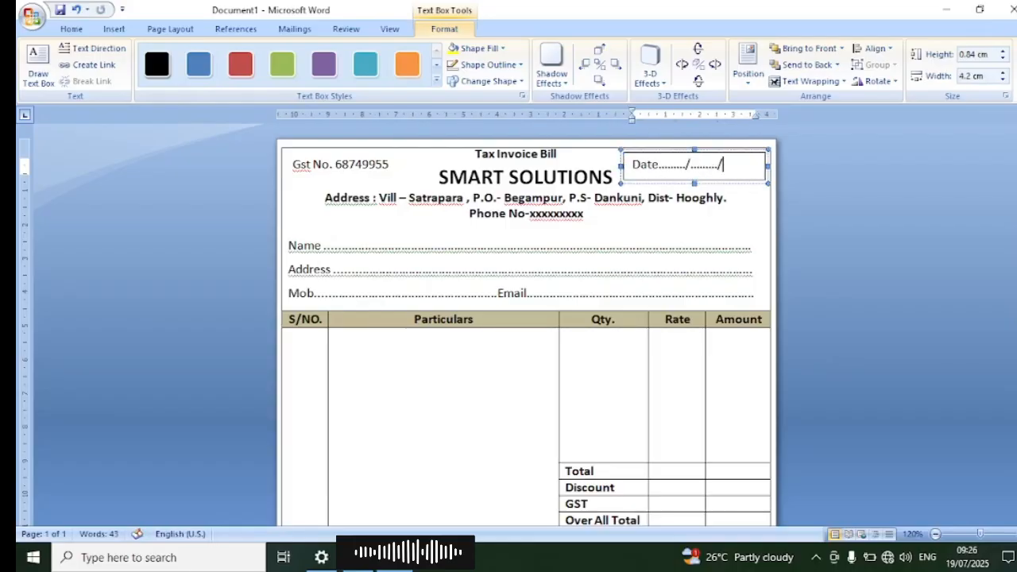
pyautogui.write('.........')
# Step: Remove the Date text box's outline and position the box inside the header's upper-right corner, clear of the table border
pyautogui.click(486, 65)
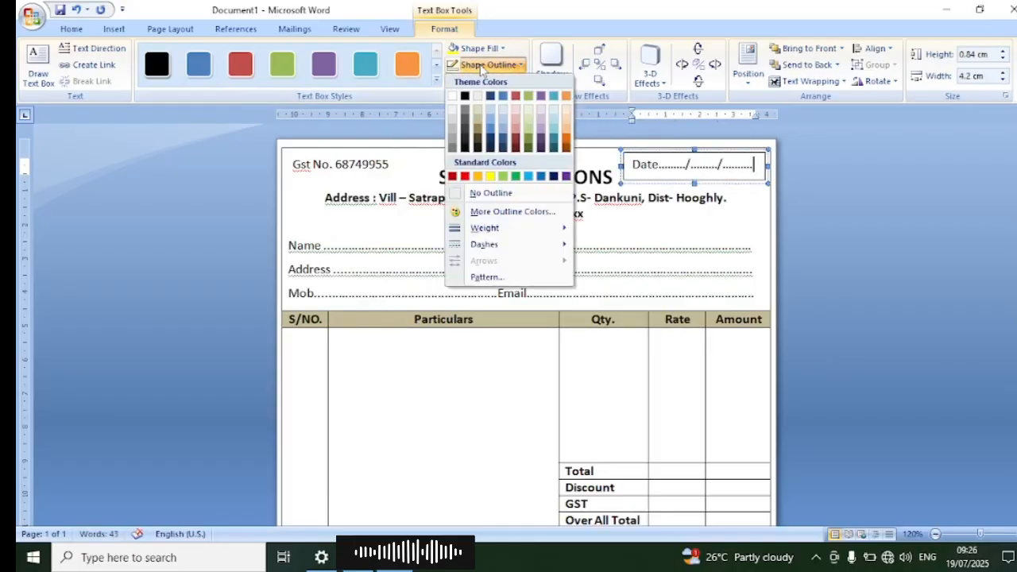
pyautogui.click(490, 193)
pyautogui.click(659, 182)
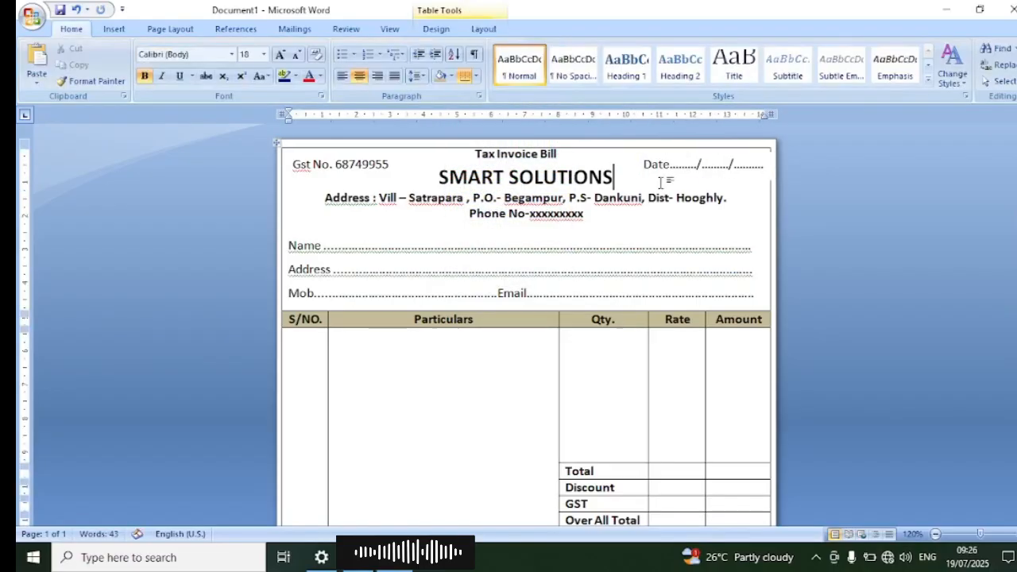
pyautogui.click(654, 167)
pyautogui.moveTo(632, 165); pyautogui.dragTo(624, 166)
pyautogui.click(639, 246)
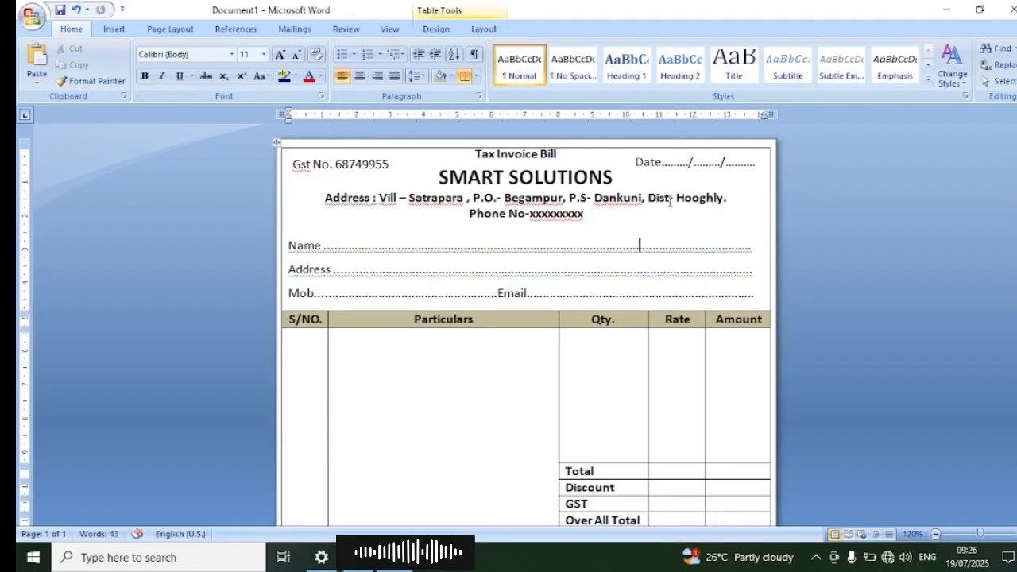
# Step: Stretch the whole bill table downwards so it fills more of the empty space at the foot of the page
pyautogui.scroll(-8, 667, 205)
pyautogui.scroll(4, 668, 203)
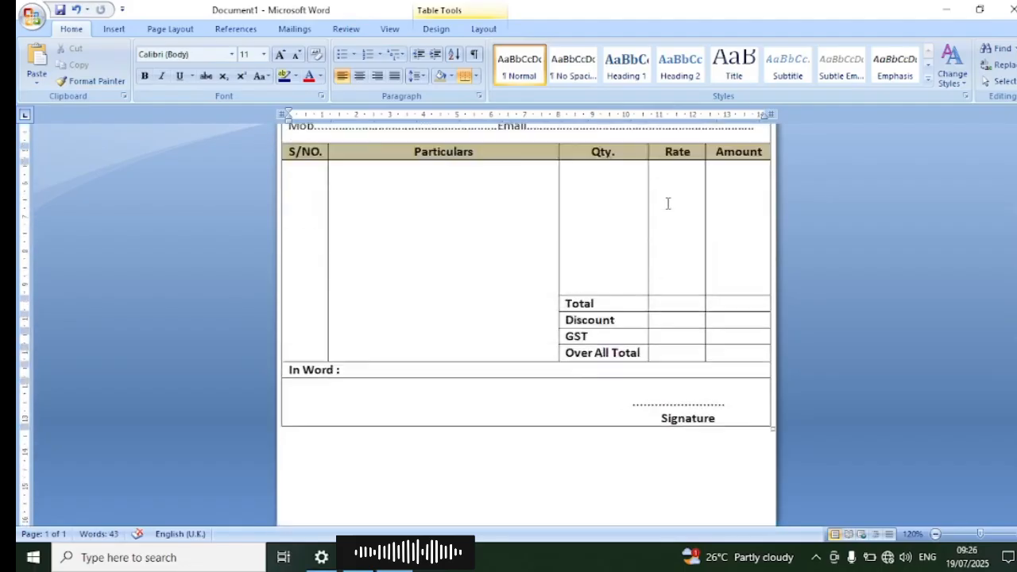
pyautogui.scroll(4, 667, 204)
pyautogui.scroll(-7, 668, 204)
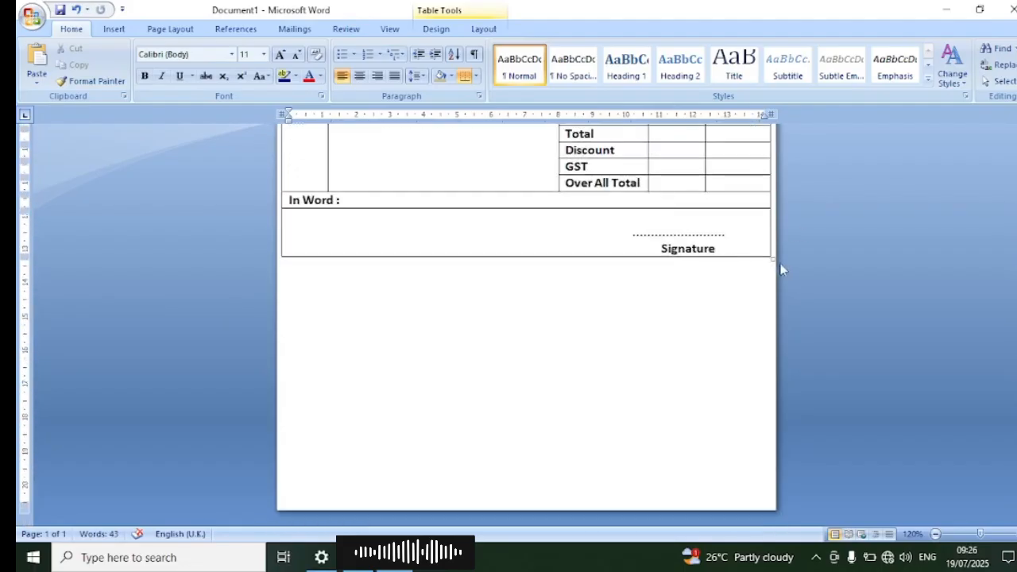
pyautogui.moveTo(770, 268); pyautogui.dragTo(766, 373)
pyautogui.scroll(-7, 722, 263)
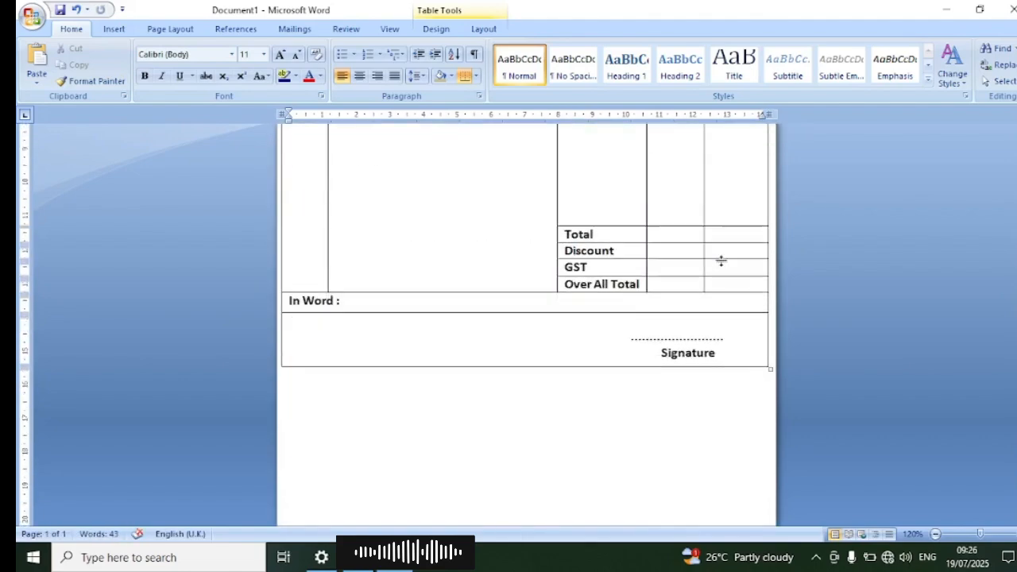